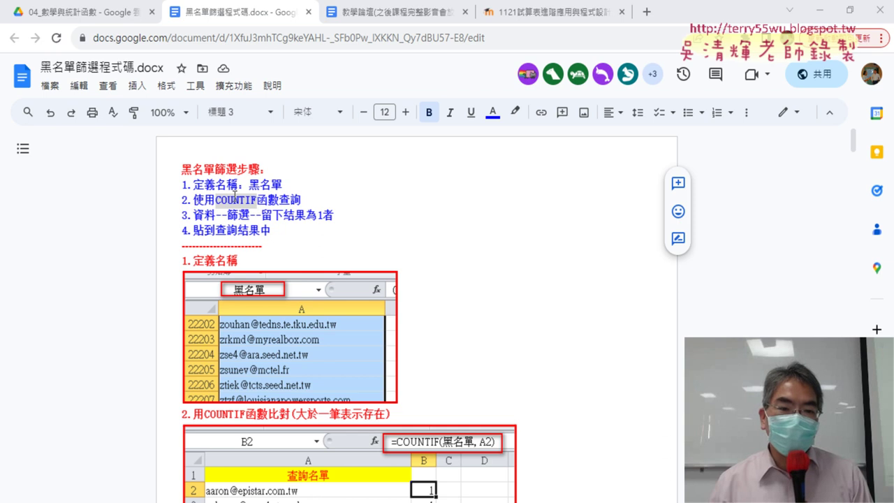
- Leave the browser and look over the 查詢名單 and 黑名單 email lists in Excel
drag(181, 171, 273, 168)
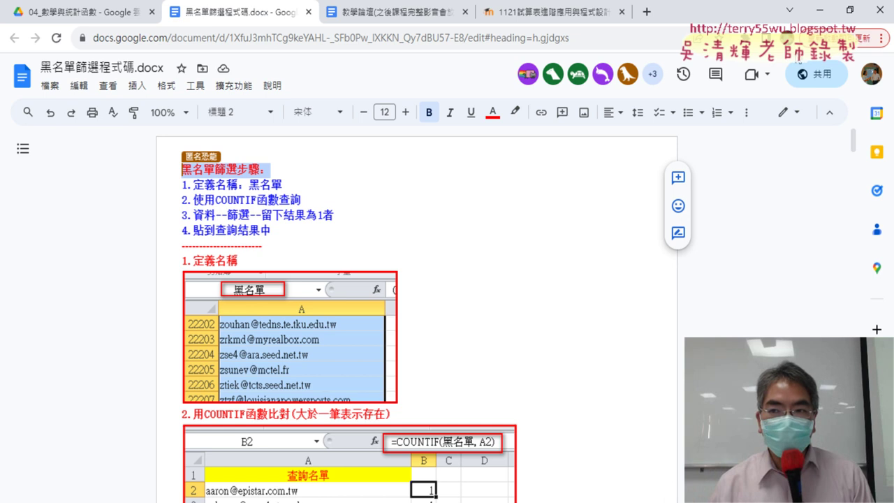
click(825, 14)
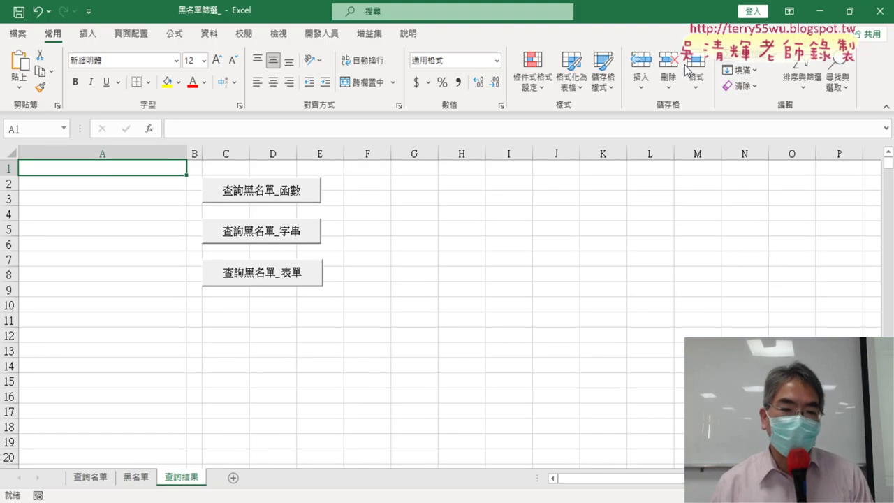
click(73, 479)
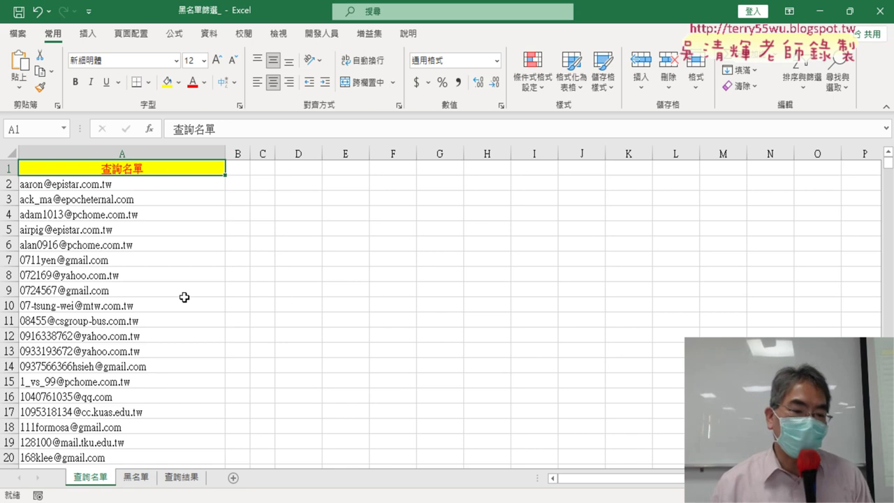
click(136, 478)
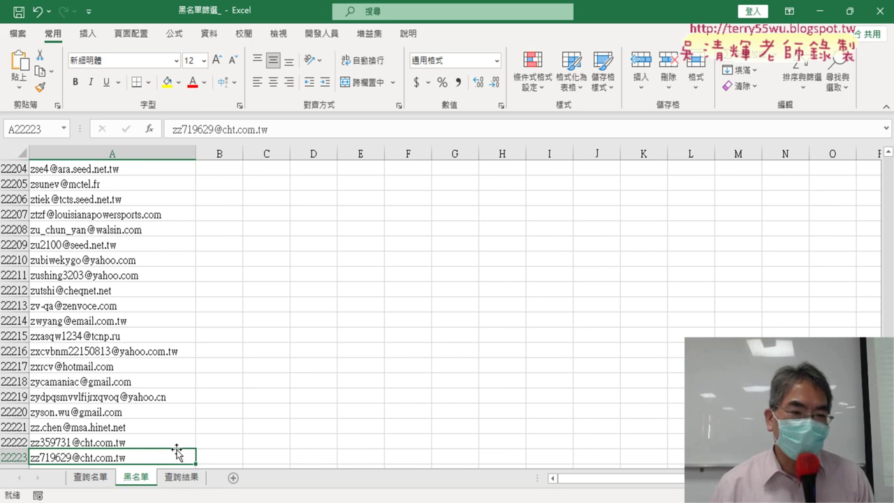
- Back on 查詢名單, copy the first query email in cell A2
click(88, 477)
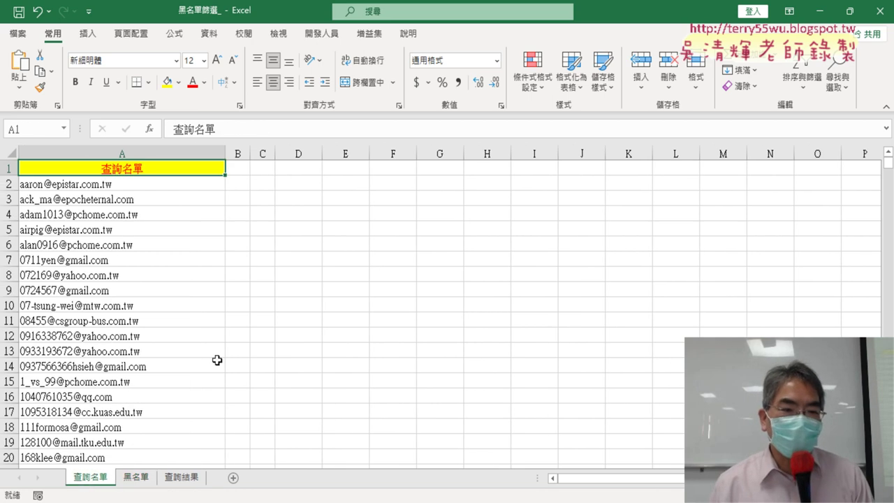
click(215, 188)
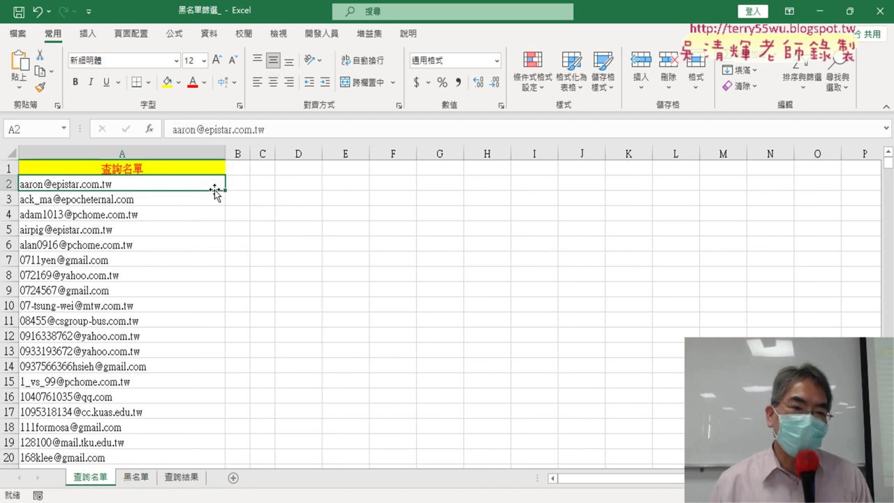
key(ctrl+c)
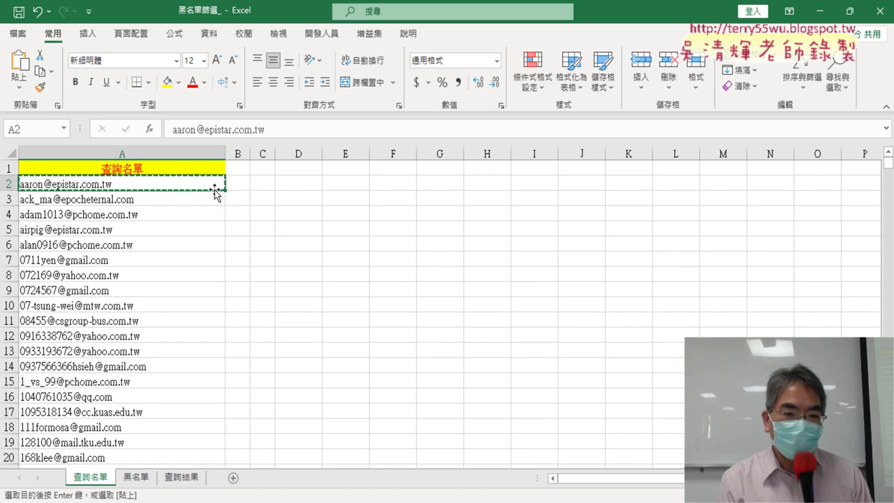
click(147, 480)
key(ctrl+f)
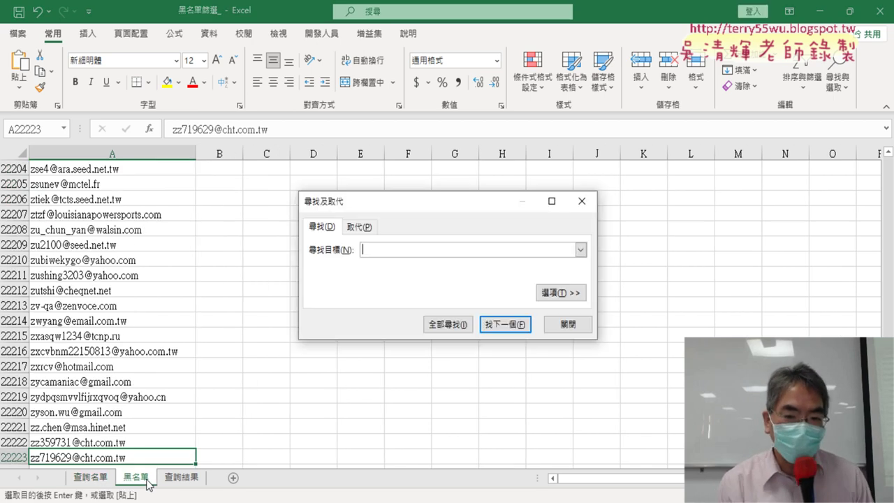
key(ctrl+v)
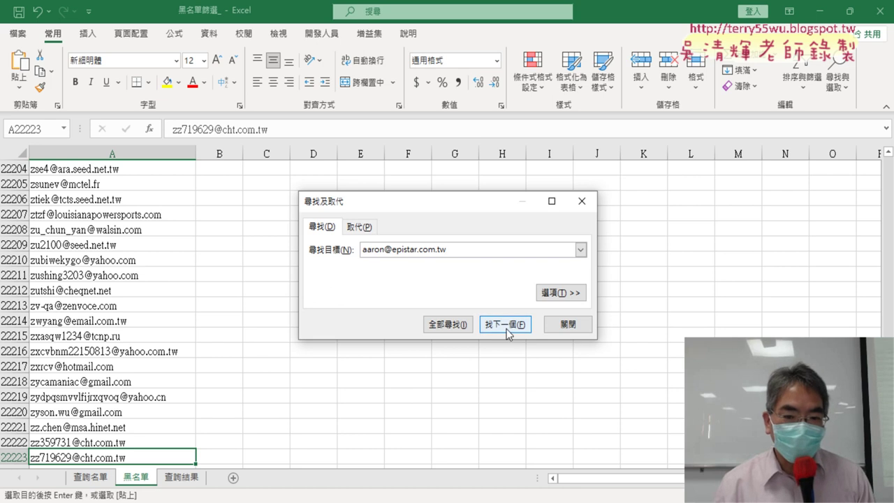
click(448, 325)
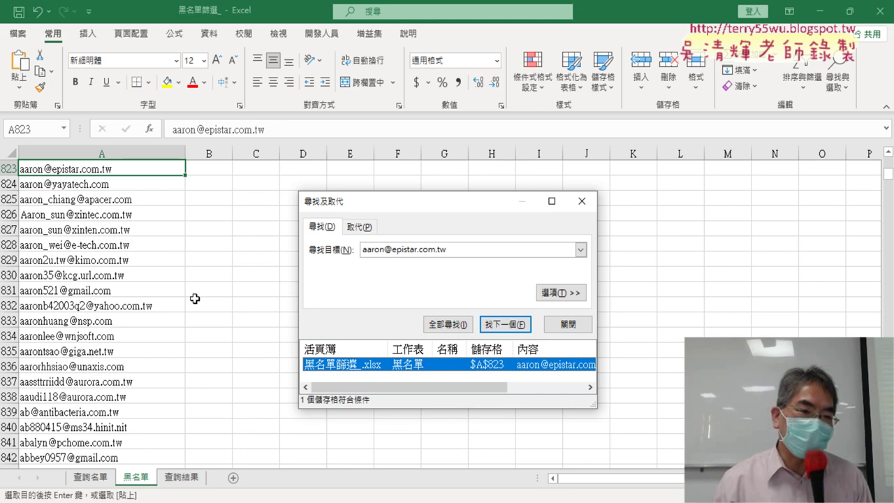
click(579, 199)
click(90, 477)
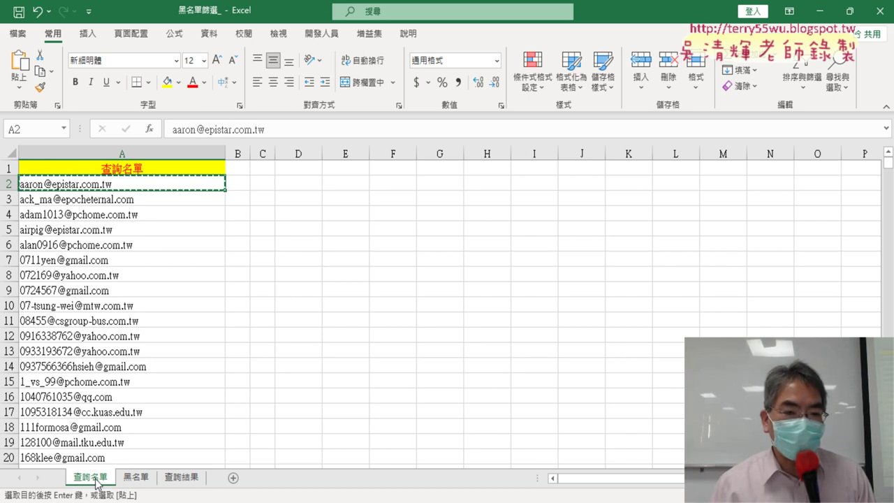
- Insert COUNTIF from the 統計 category into cell B2, with its arguments still empty
click(238, 183)
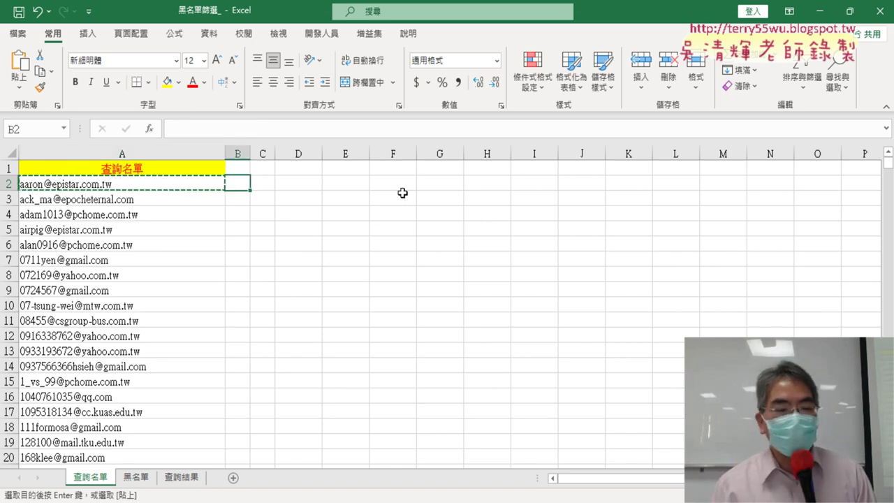
click(149, 128)
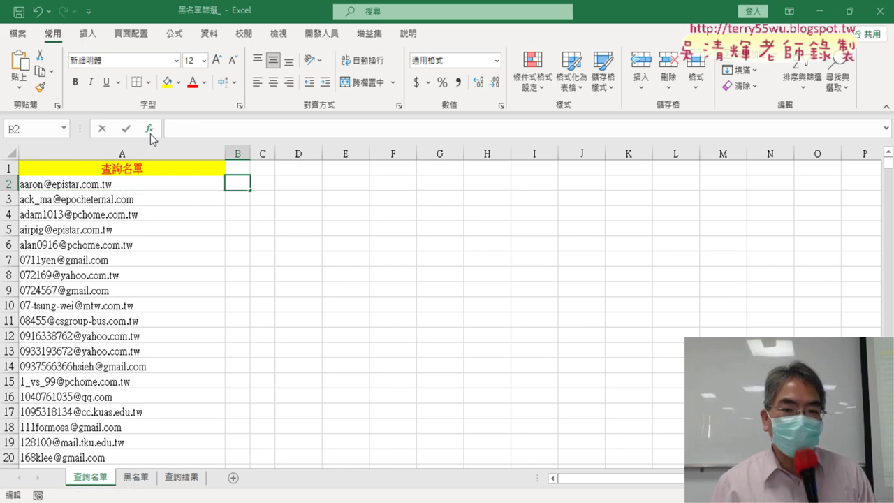
click(468, 176)
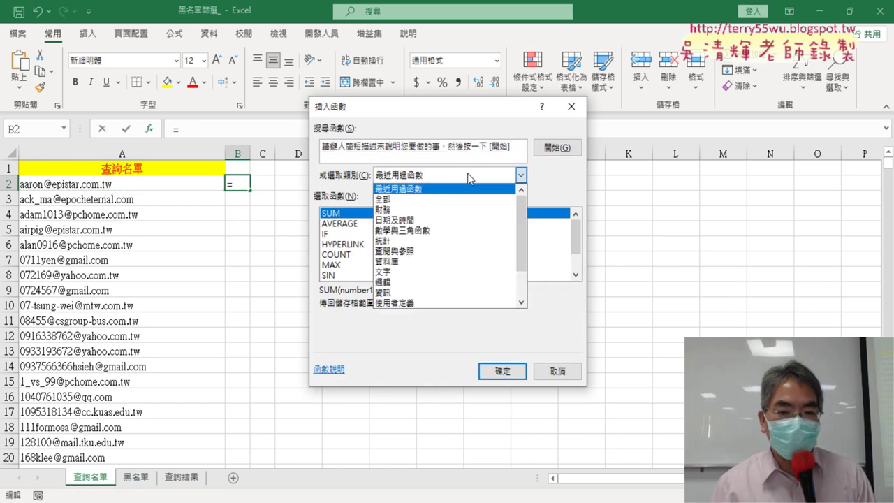
click(453, 241)
scroll(577, 275, down, 2)
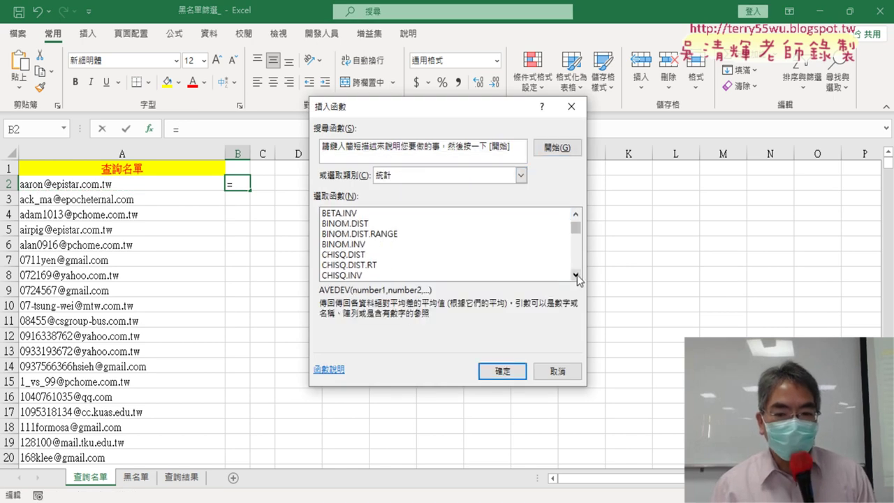
scroll(577, 275, down, 2)
scroll(577, 275, down, 1)
scroll(576, 275, down, 1)
scroll(577, 275, down, 1)
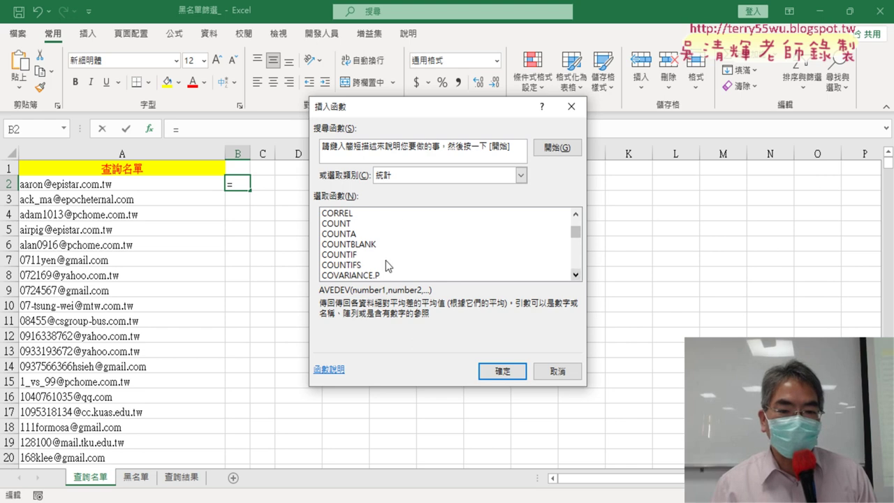
click(370, 255)
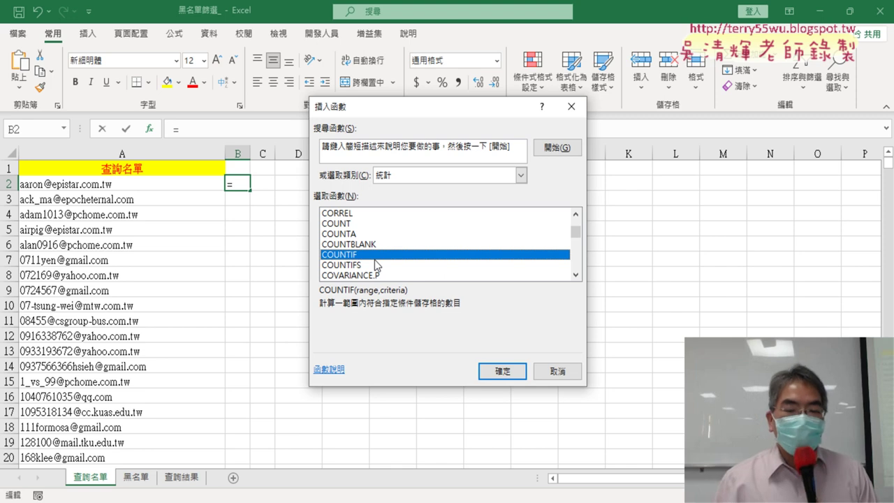
click(500, 373)
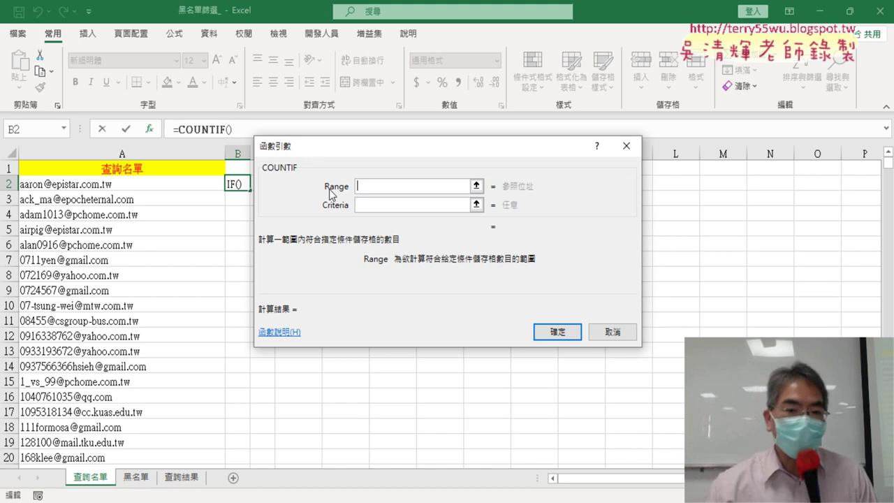
click(365, 204)
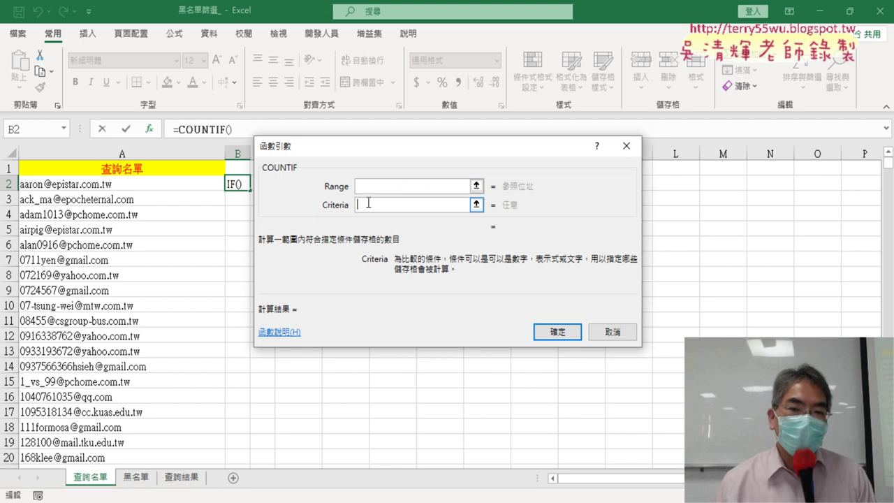
click(383, 193)
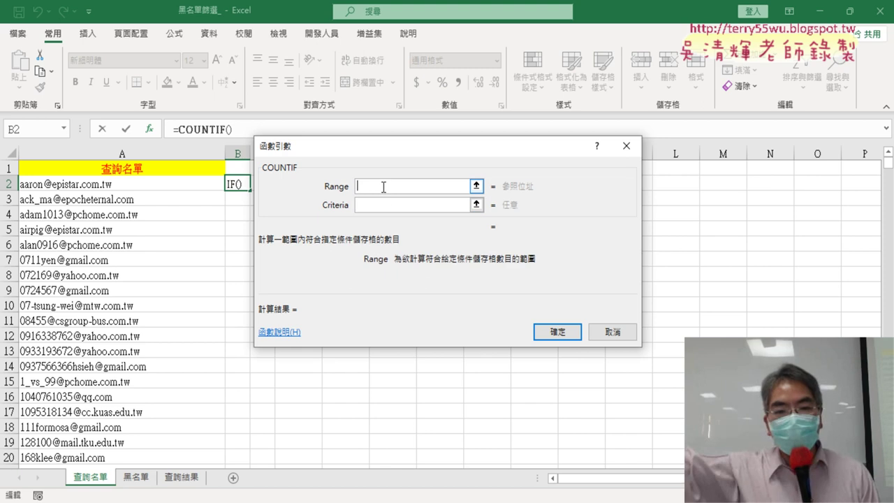
click(370, 205)
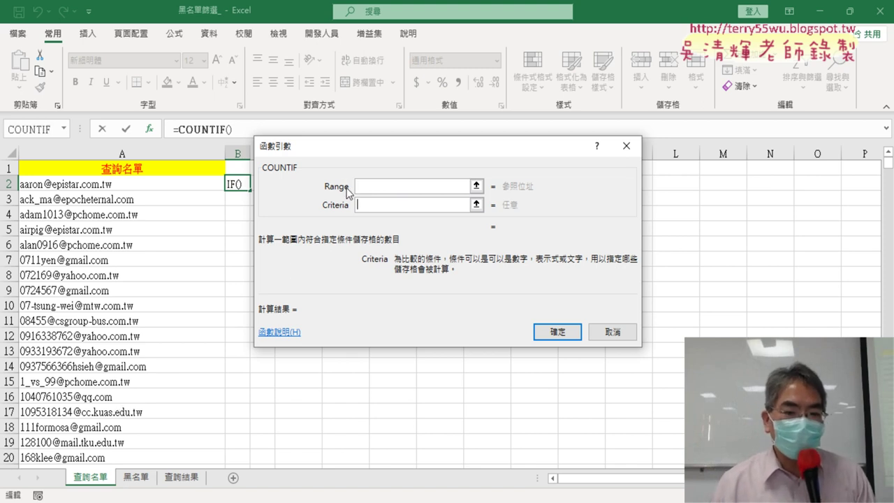
- Set the COUNTIF Range to the 黑名單 email column, locked as 黑名單!A$2:A$22223
click(385, 187)
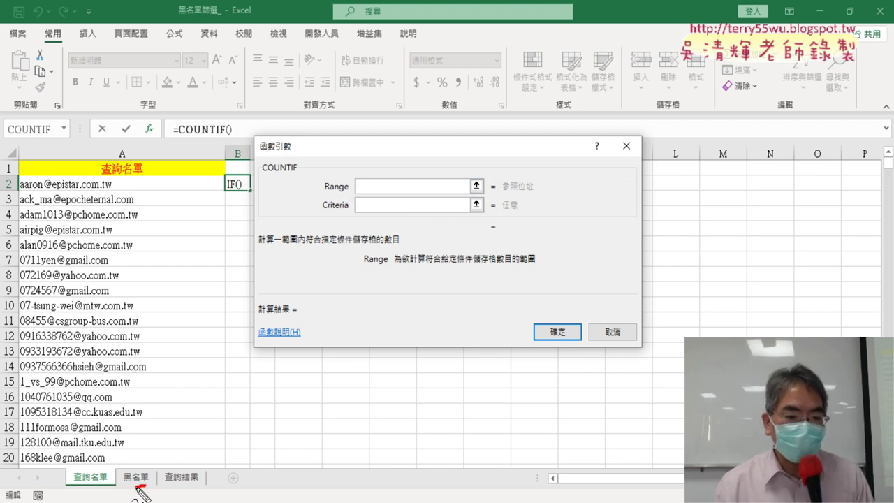
drag(129, 477, 145, 492)
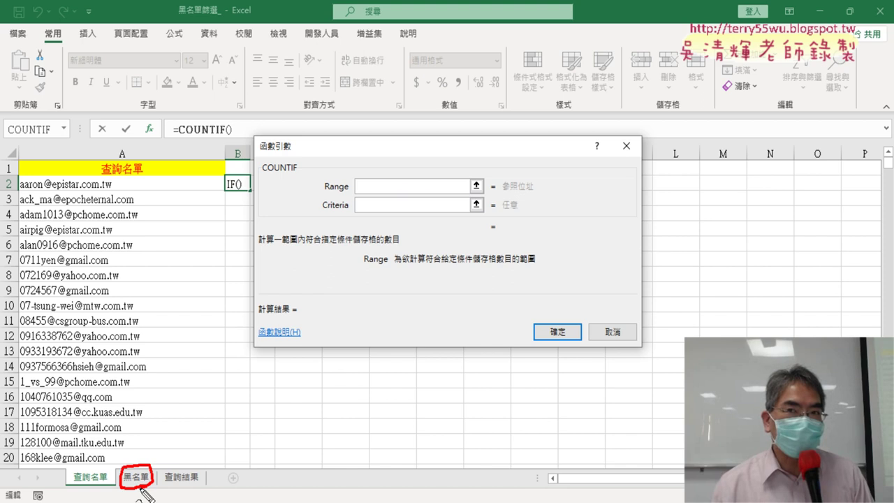
key(Escape)
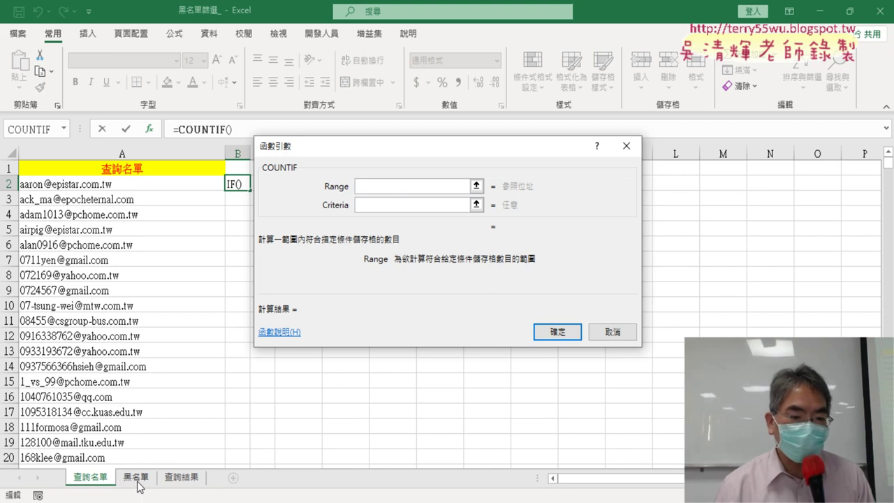
click(136, 479)
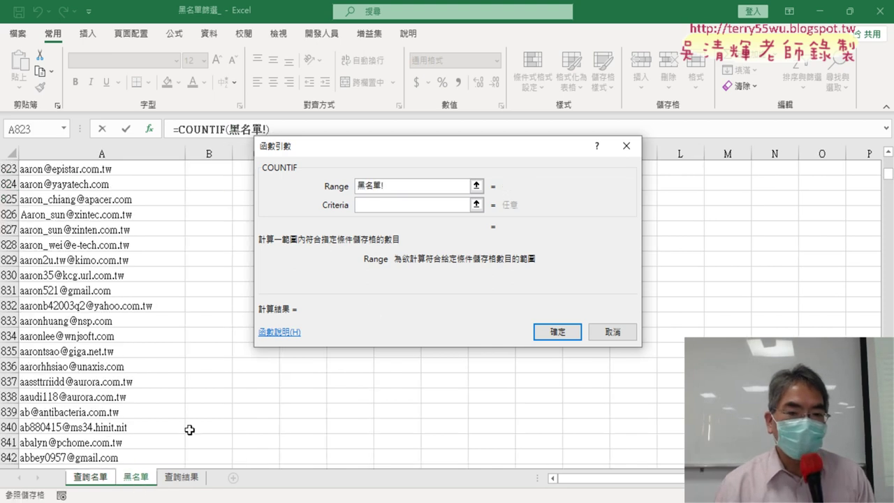
click(363, 200)
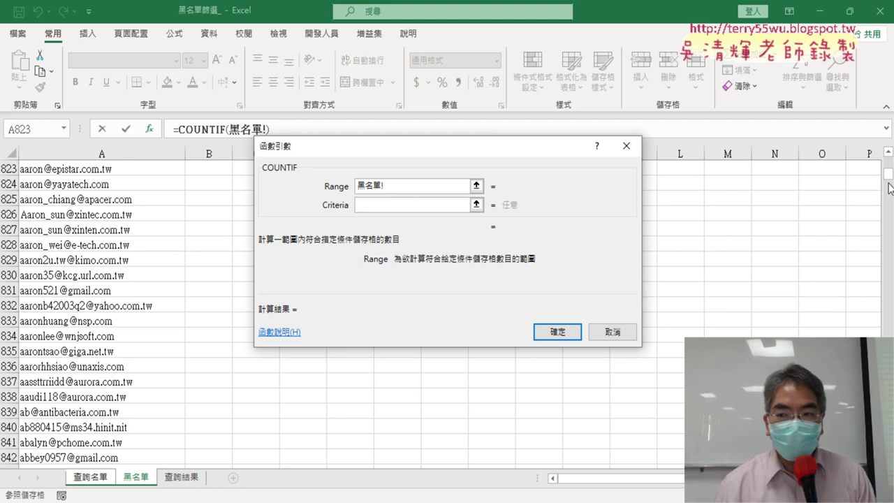
drag(889, 175, 888, 159)
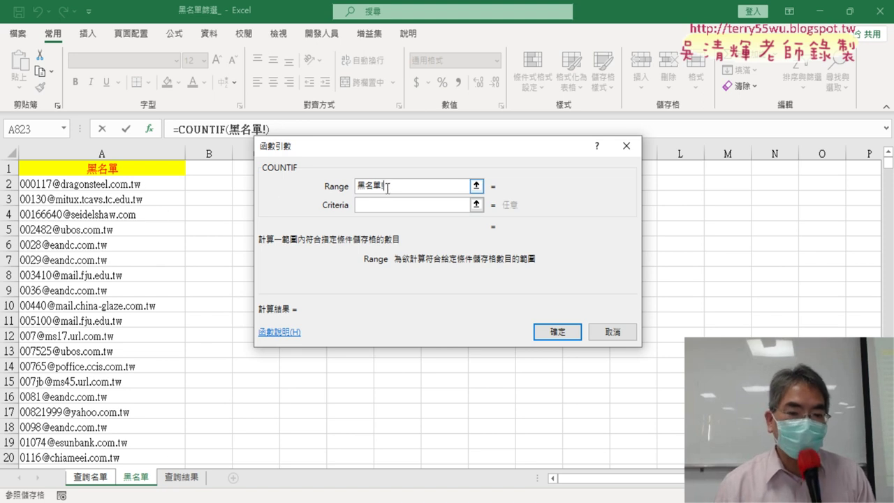
click(150, 185)
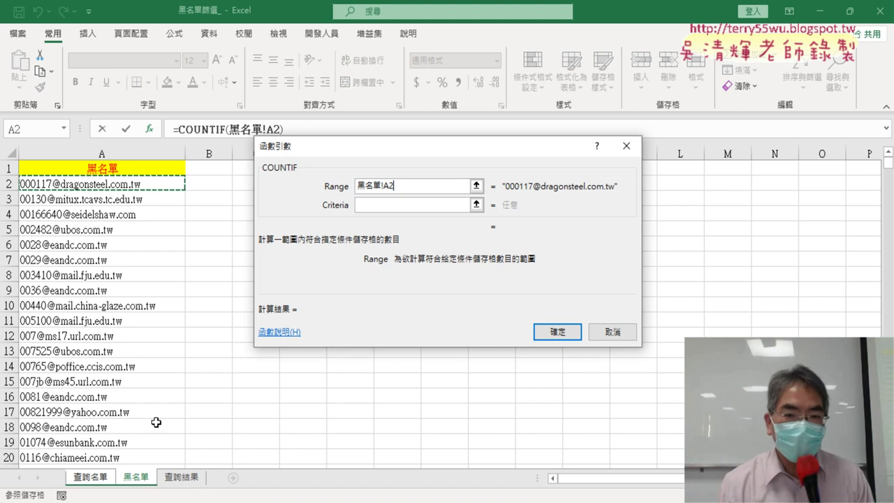
key(ctrl+shift+Down)
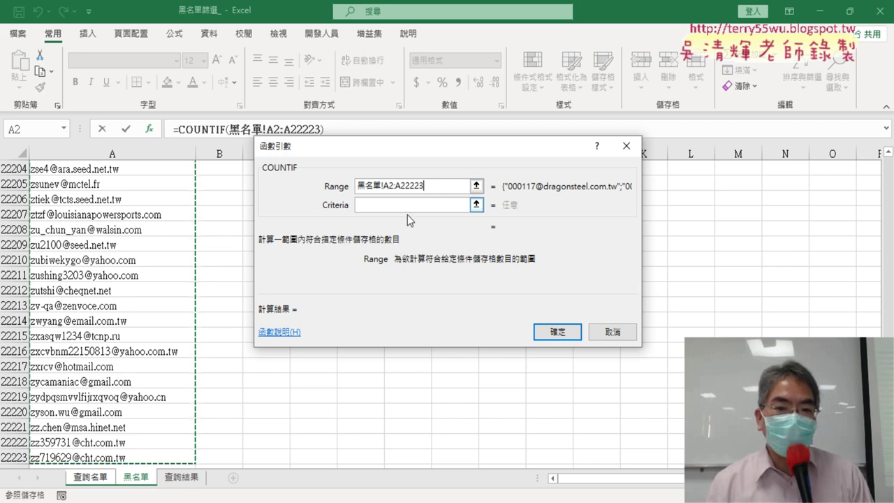
click(370, 207)
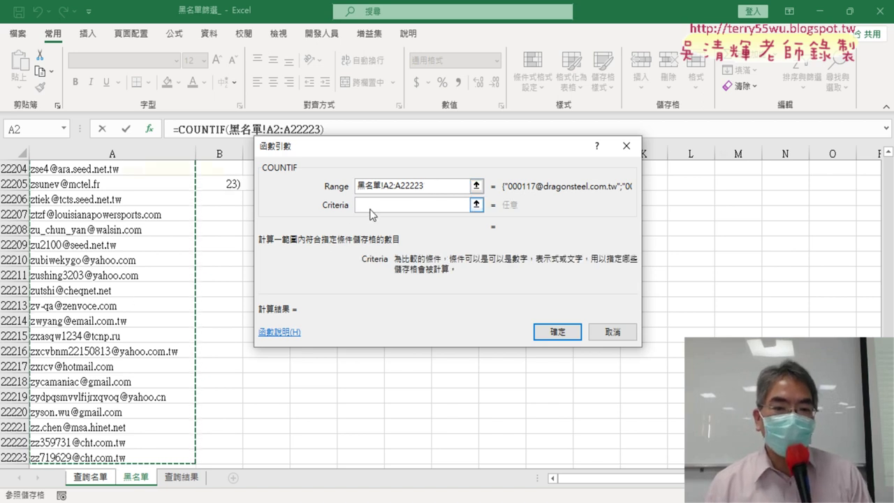
drag(323, 146, 443, 144)
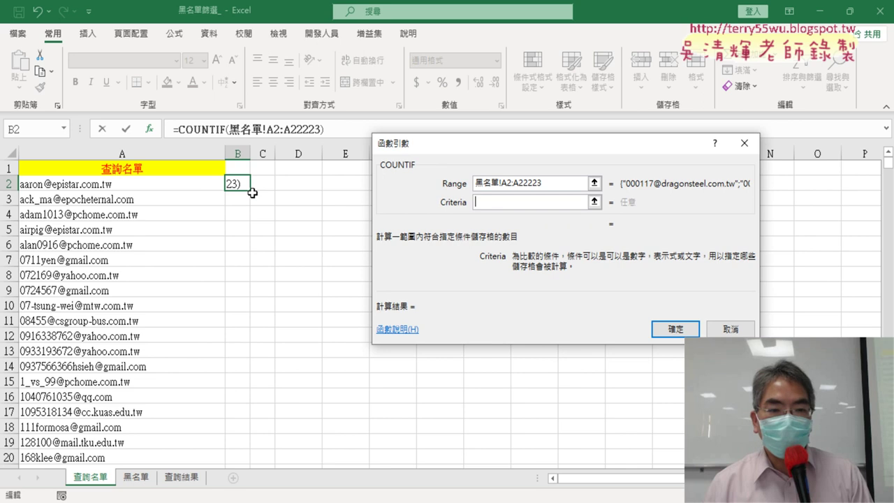
click(509, 183)
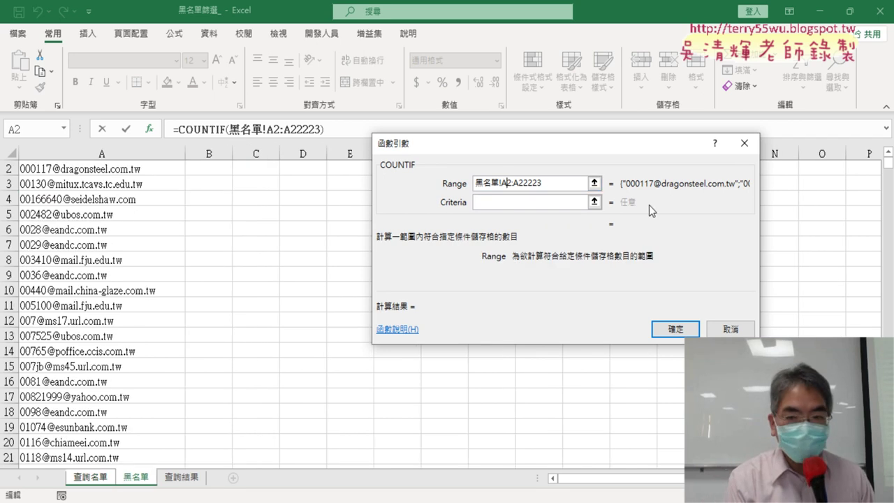
text($2:A)
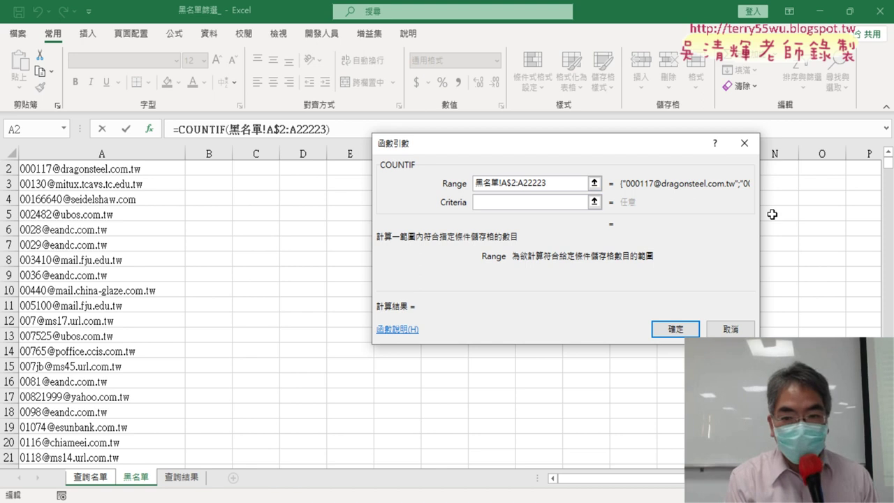
text($)
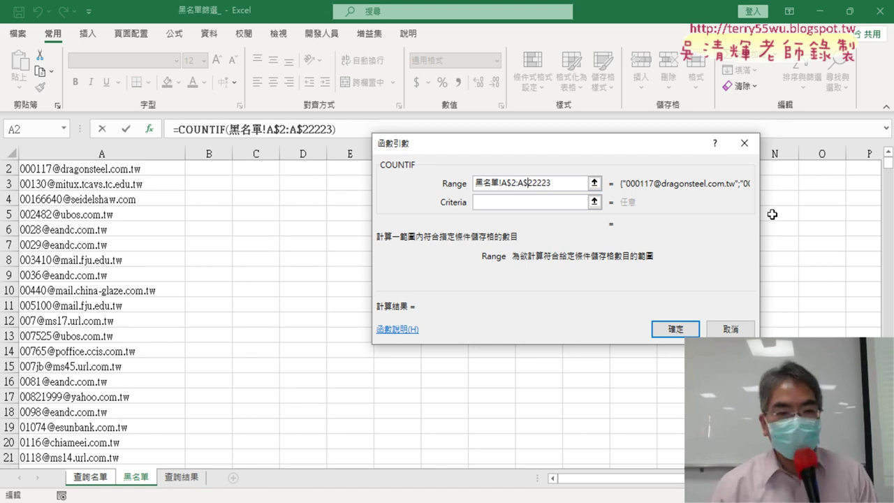
- Set the Criteria to 查詢名單 cell A2 and confirm the COUNTIF formula
click(534, 202)
click(90, 477)
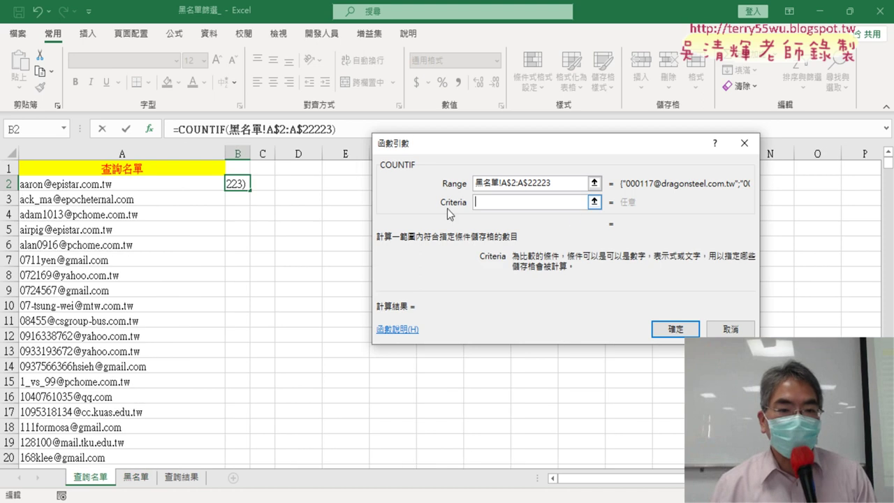
click(190, 184)
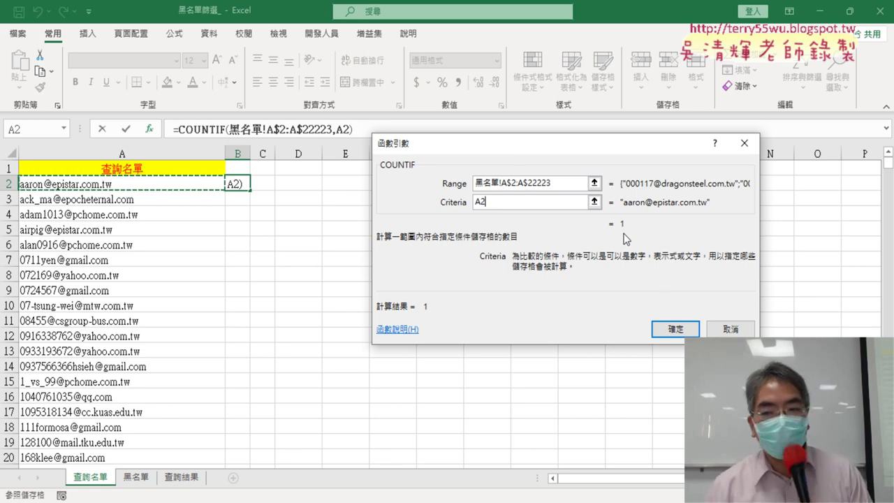
click(672, 329)
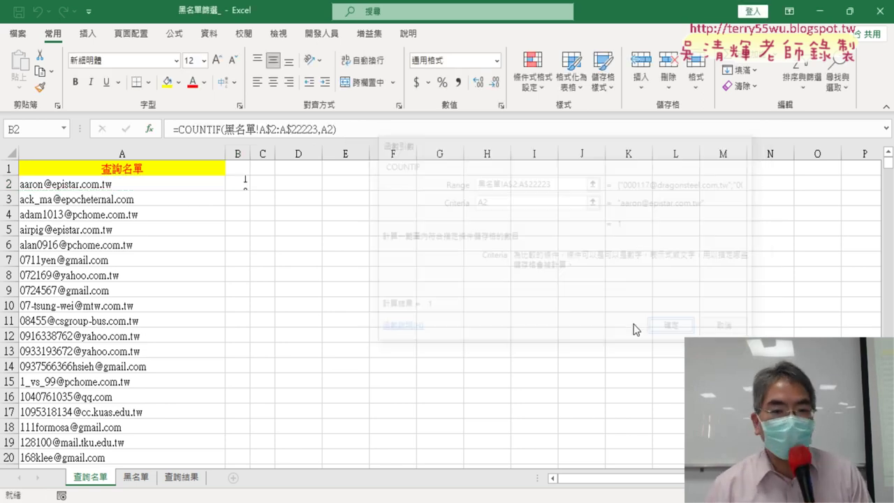
- Fill B2's COUNTIF down column B, check the 1 and 0 results, then select B1
double_click(250, 188)
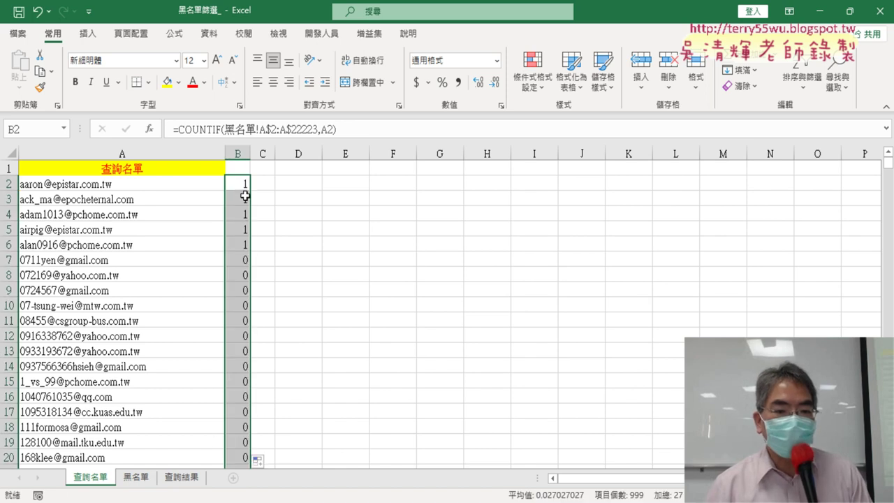
scroll(230, 373, down, 1)
scroll(230, 373, down, 10)
scroll(229, 373, down, 7)
scroll(230, 375, down, 7)
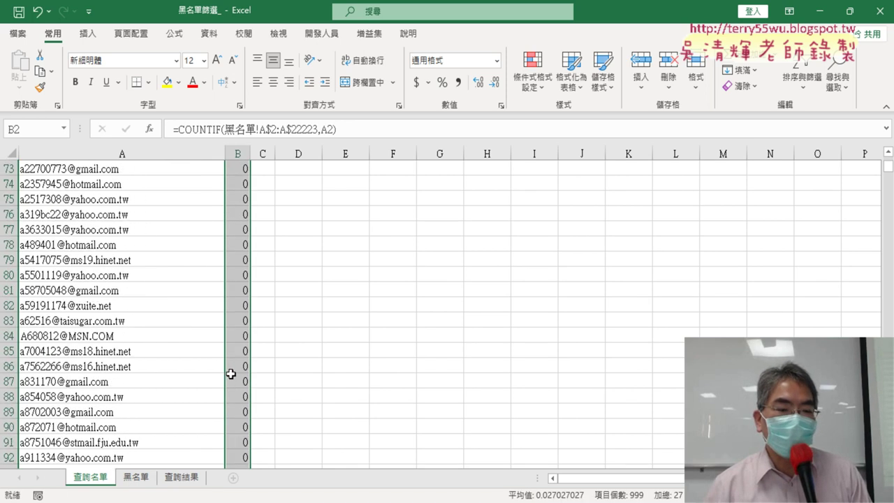
scroll(231, 374, down, 9)
scroll(231, 374, down, 9)
scroll(230, 374, down, 5)
scroll(230, 371, down, 5)
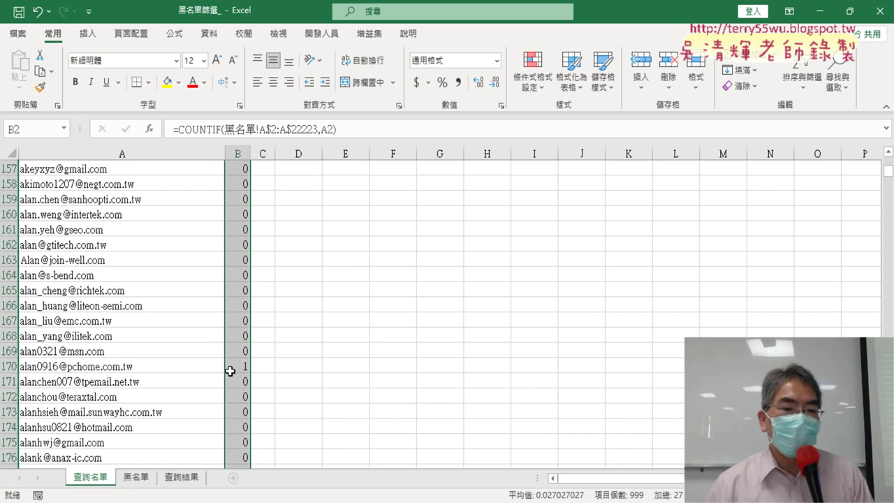
scroll(230, 371, down, 5)
scroll(230, 374, down, 3)
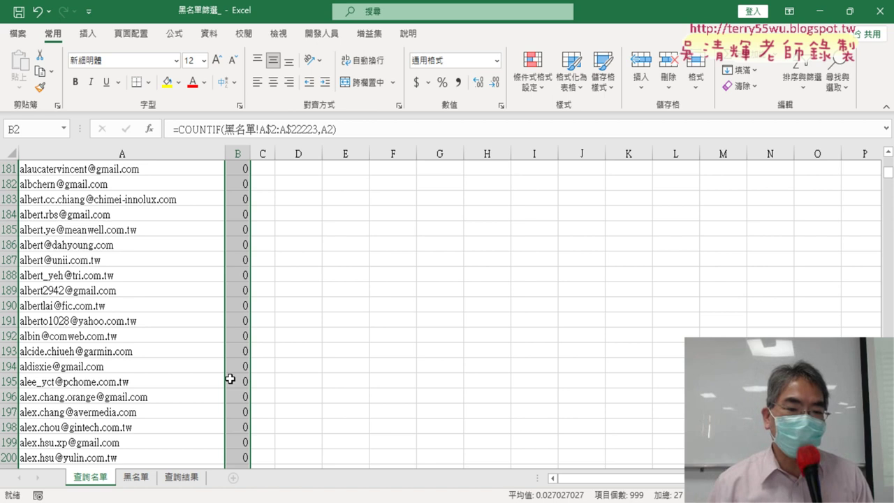
scroll(230, 379, up, 13)
scroll(230, 378, up, 13)
scroll(229, 379, up, 12)
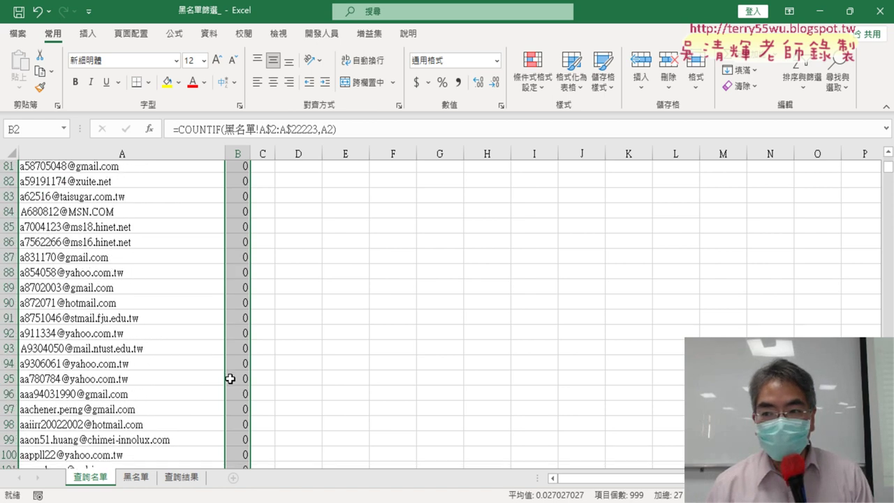
scroll(229, 378, up, 9)
scroll(230, 379, up, 10)
scroll(230, 379, up, 3)
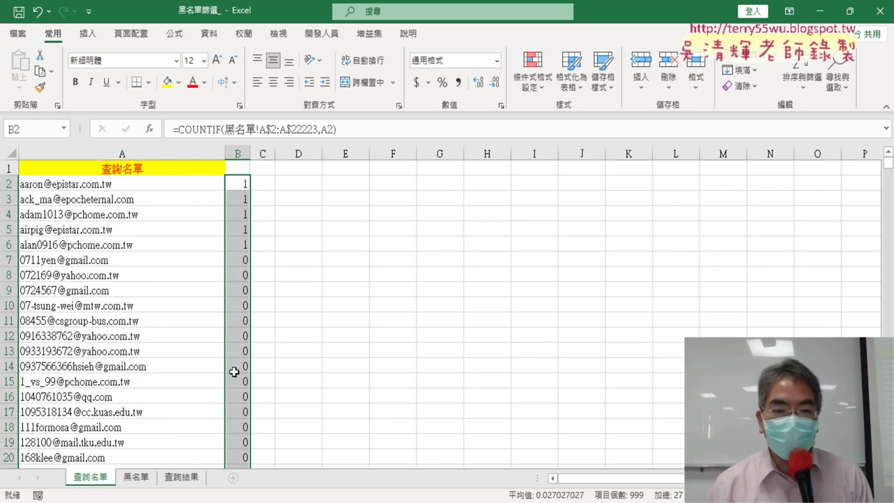
click(239, 183)
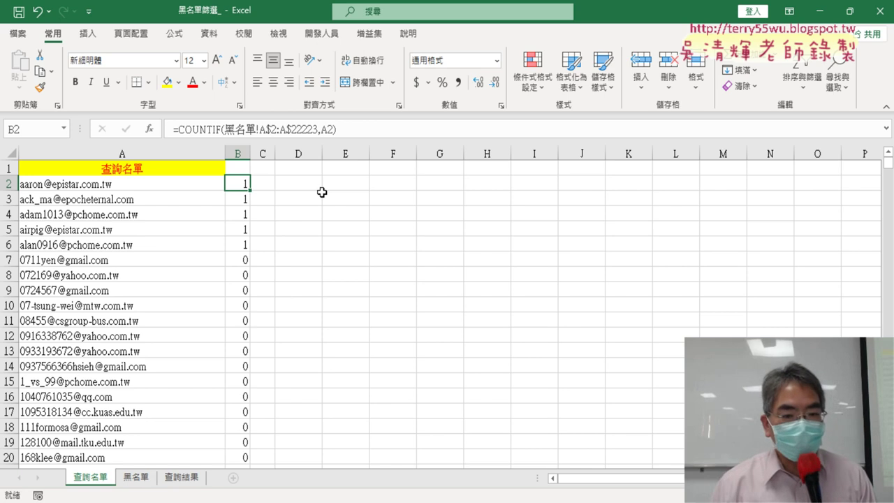
click(238, 167)
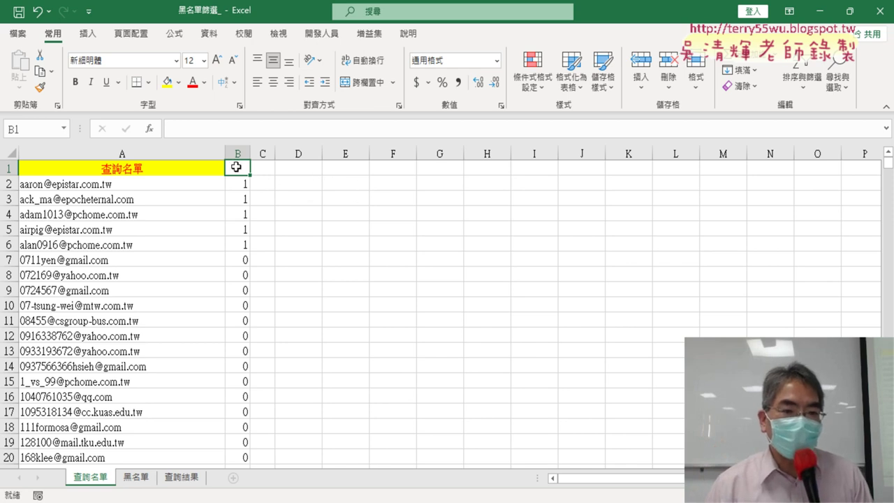
- Sort 查詢名單 so the emails counting 1 come first
click(215, 32)
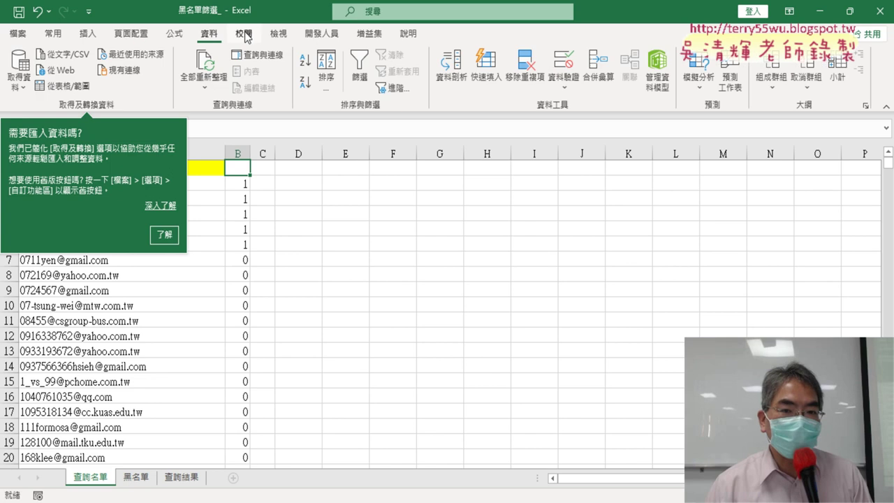
click(171, 236)
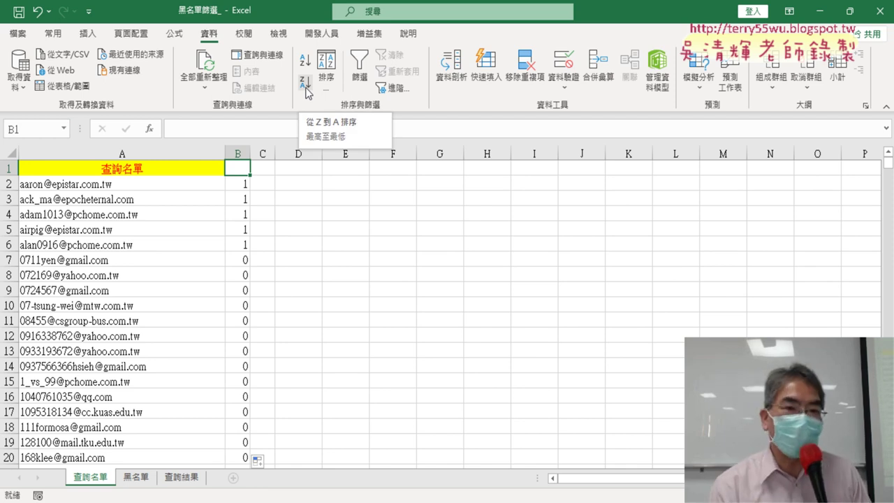
click(305, 86)
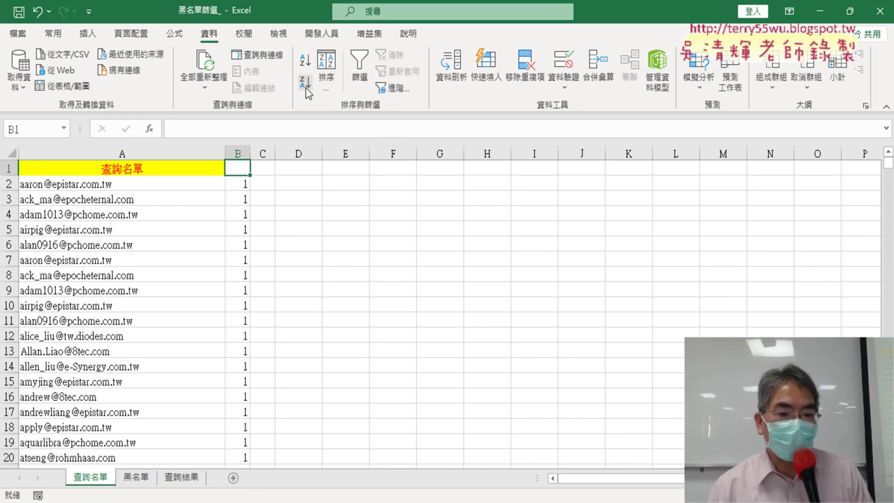
- Copy the matched emails in A1:A28 and bring up the 查詢結果 sheet
scroll(265, 361, down, 4)
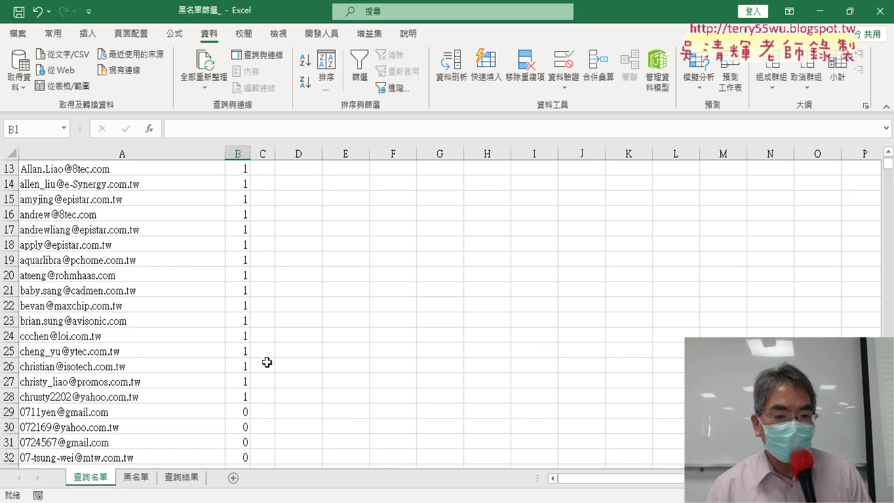
drag(197, 399, 215, 82)
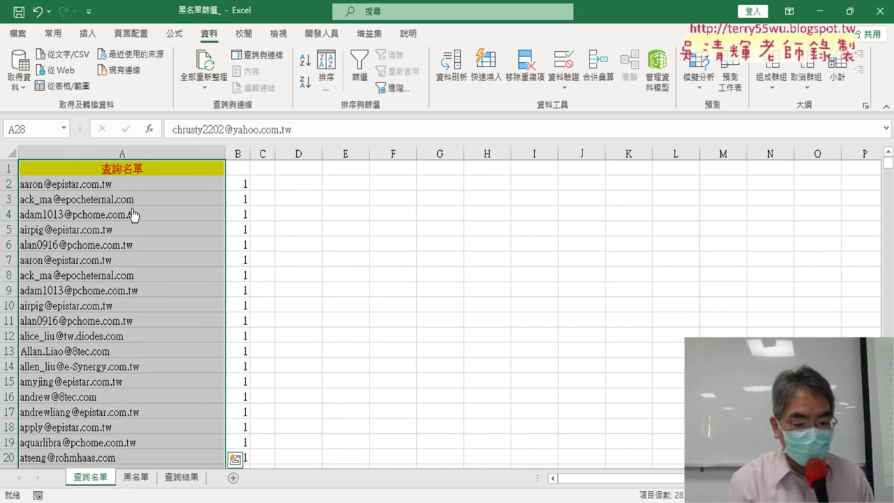
key(ctrl+c)
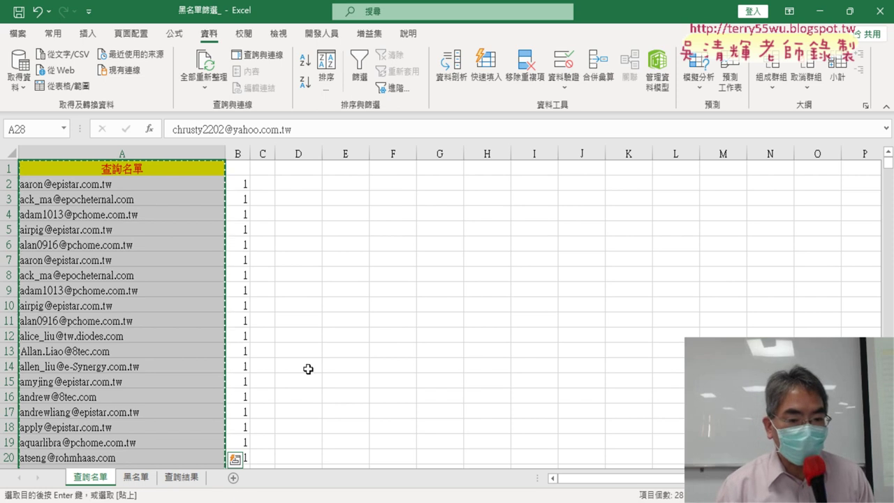
click(180, 478)
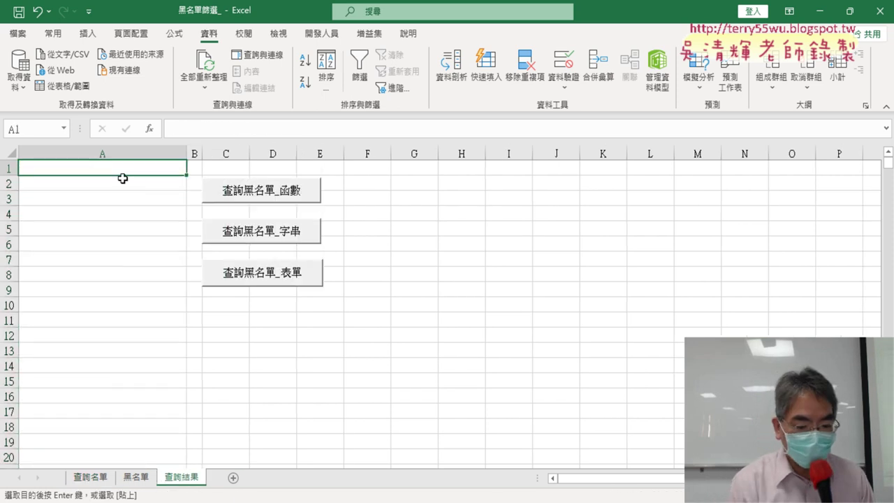
- Paste the email list into column A of 查詢結果, then go back to 查詢名單
key(ctrl+v)
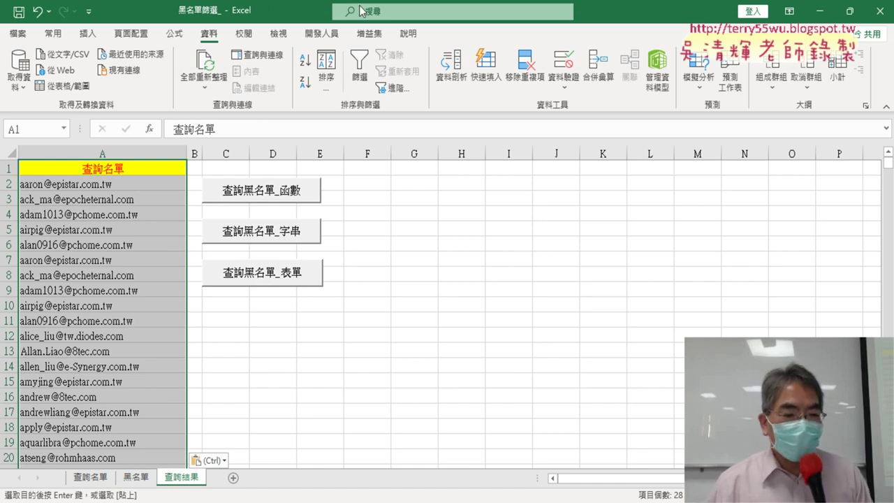
click(90, 477)
- Restore the full 查詢名單 list with its 1/0 counts in column B and select B1
drag(253, 379, 292, 352)
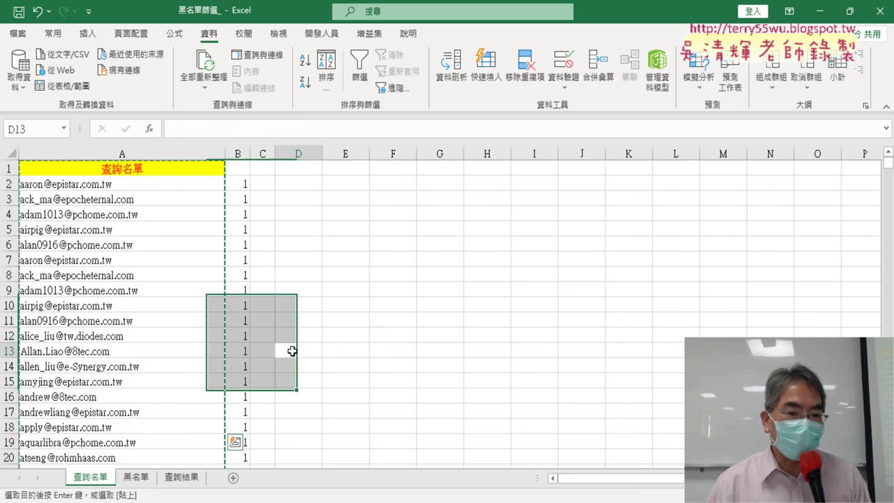
click(292, 351)
key(Return)
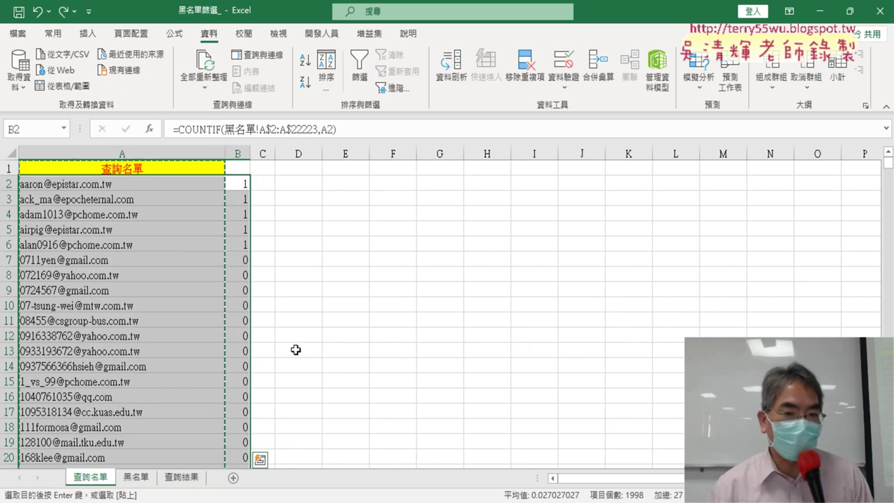
click(241, 169)
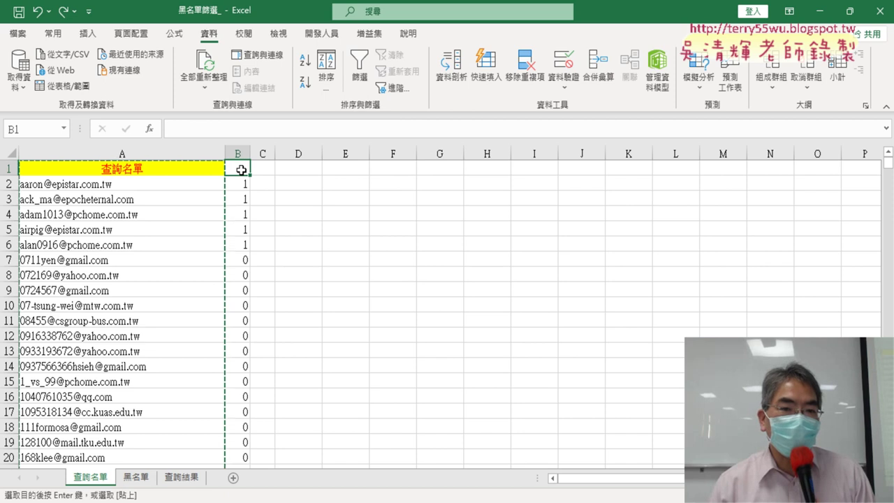
- Turn on filtering and filter column B to show only the 27 rows counting 1
click(366, 81)
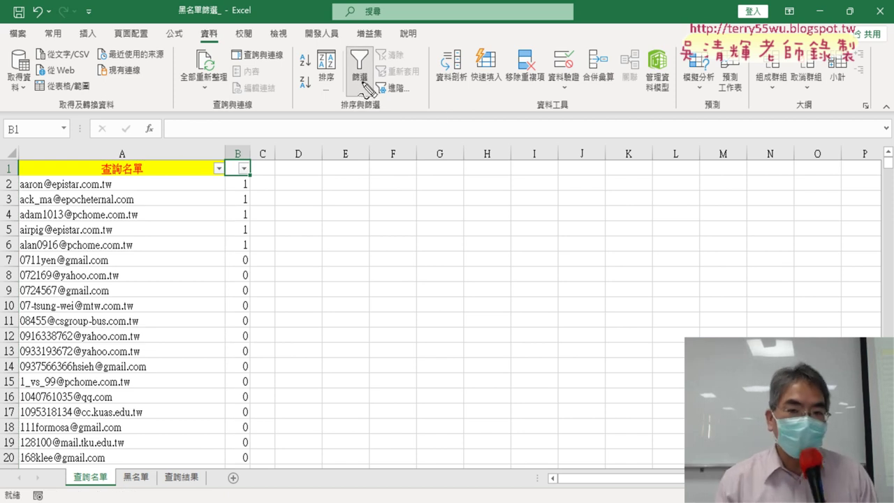
drag(383, 102, 375, 104)
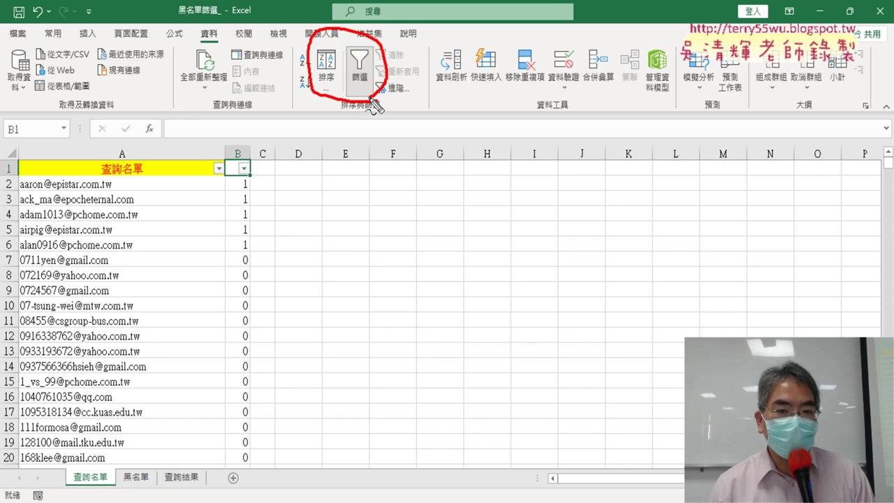
mouse_move(250, 184)
mouse_down()
mouse_move(240, 168)
mouse_move(253, 183)
mouse_up()
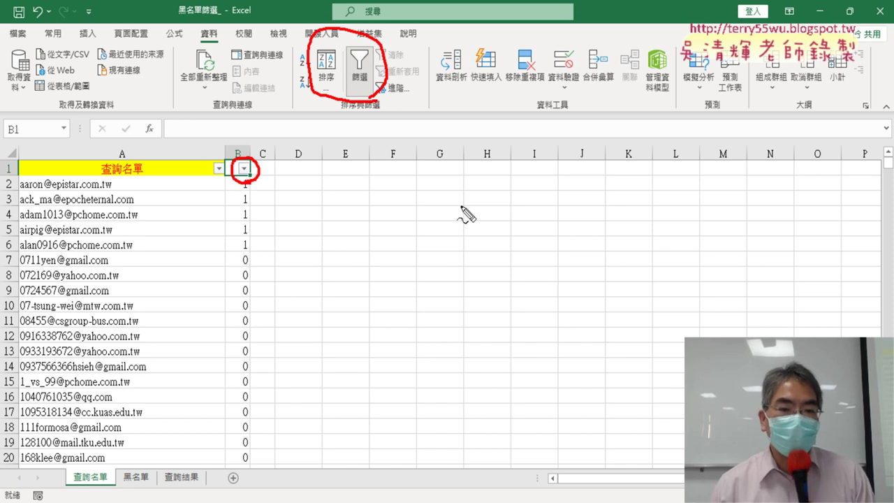
key(Escape)
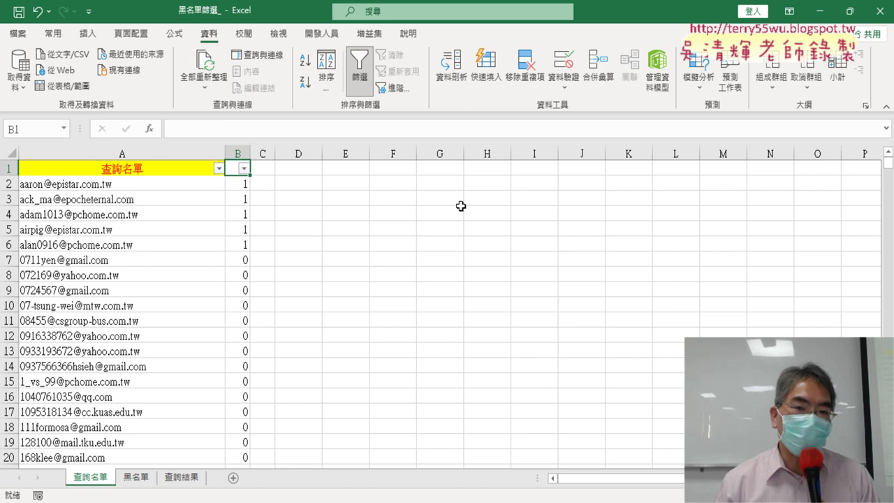
click(242, 169)
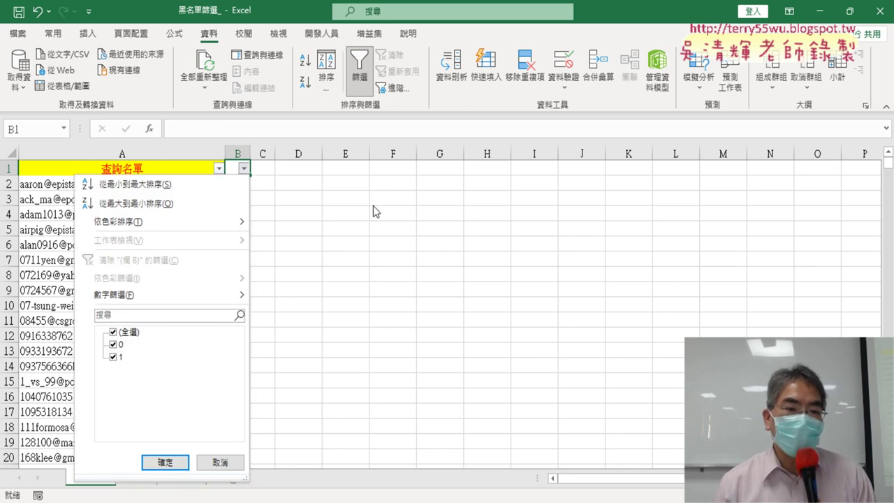
click(113, 333)
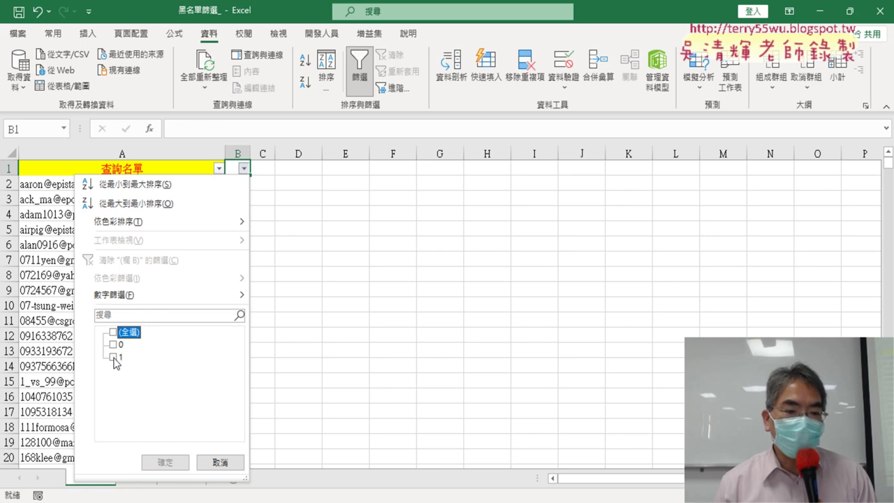
click(114, 356)
click(162, 463)
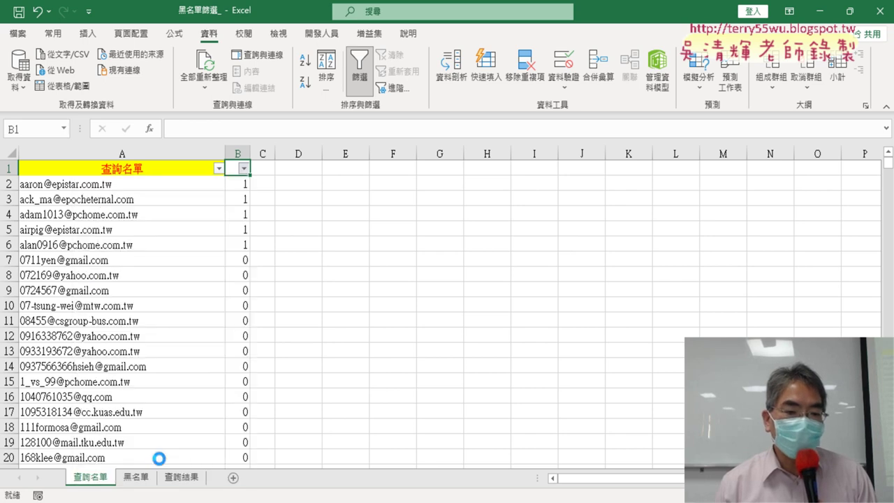
- Enlarge row 3, reveal hidden row 104, then remove the filter so all rows show
scroll(338, 385, down, 3)
scroll(338, 384, down, 2)
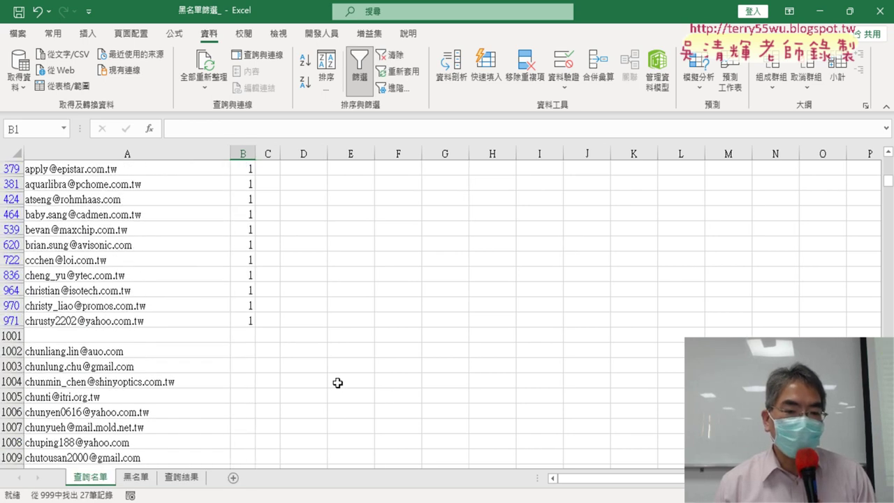
scroll(338, 384, up, 2)
scroll(338, 383, up, 1)
scroll(338, 382, down, 3)
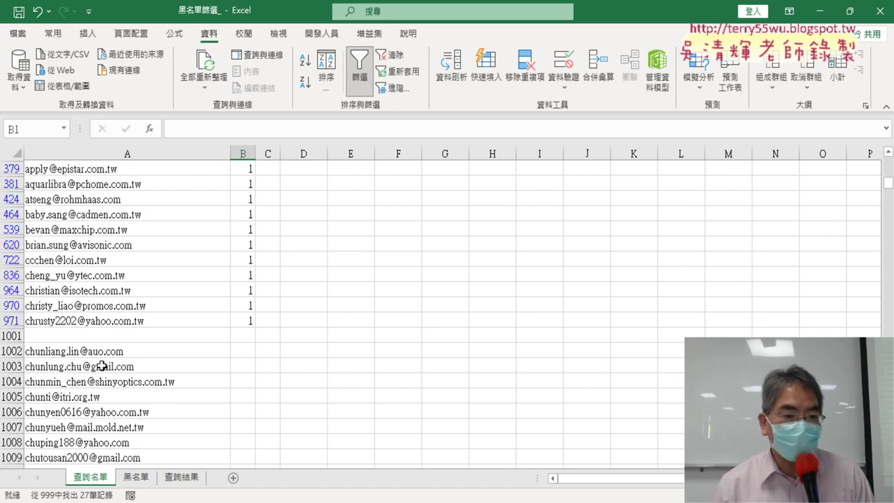
scroll(45, 347, up, 1)
scroll(319, 385, up, 2)
scroll(319, 385, up, 1)
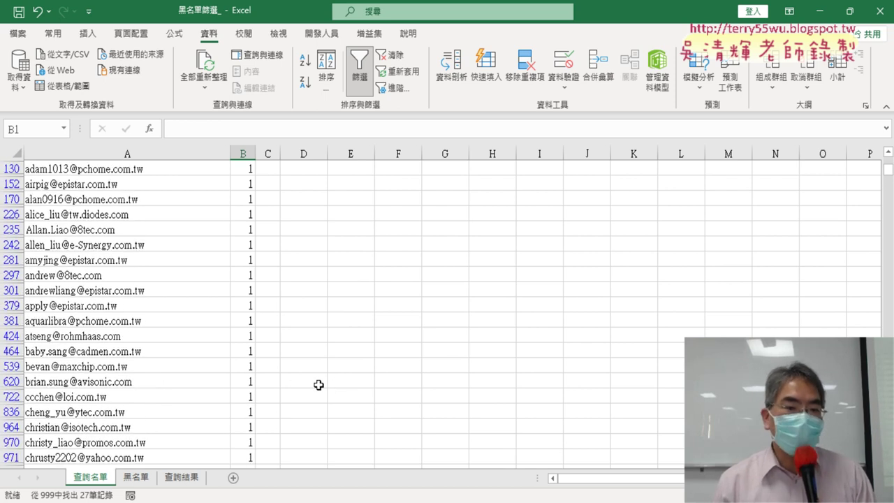
scroll(319, 385, up, 3)
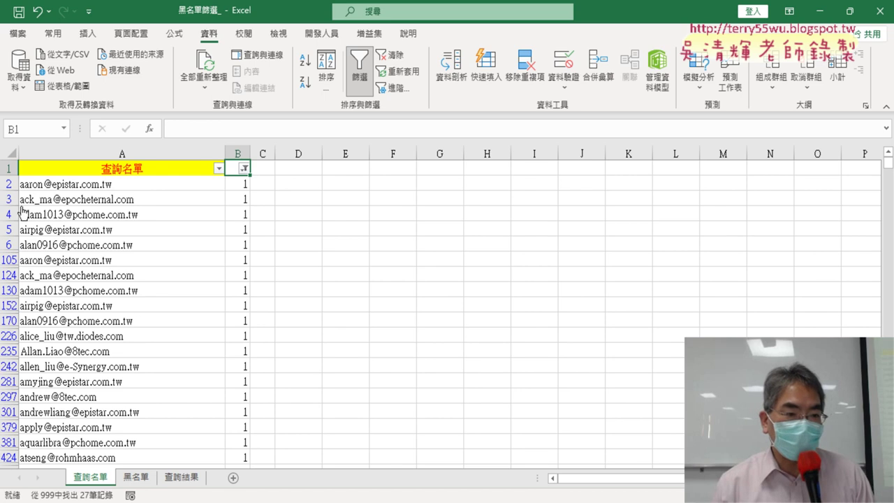
drag(13, 191, 10, 214)
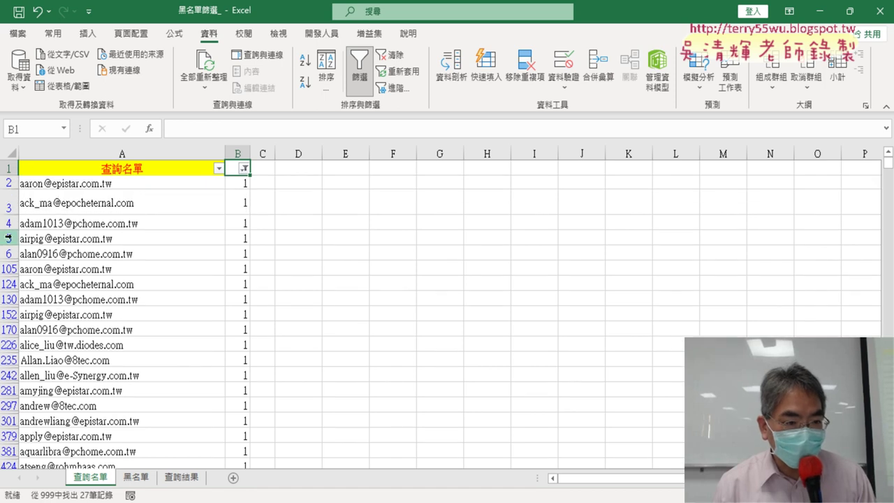
drag(14, 261, 14, 285)
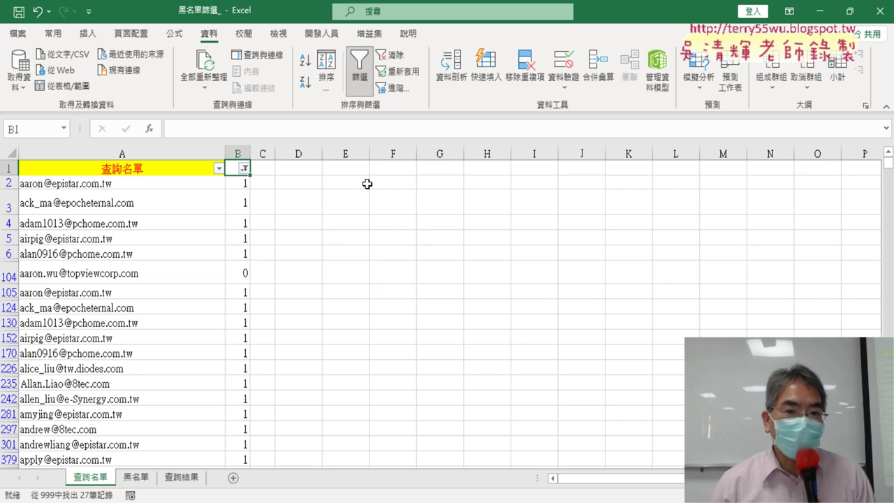
click(360, 82)
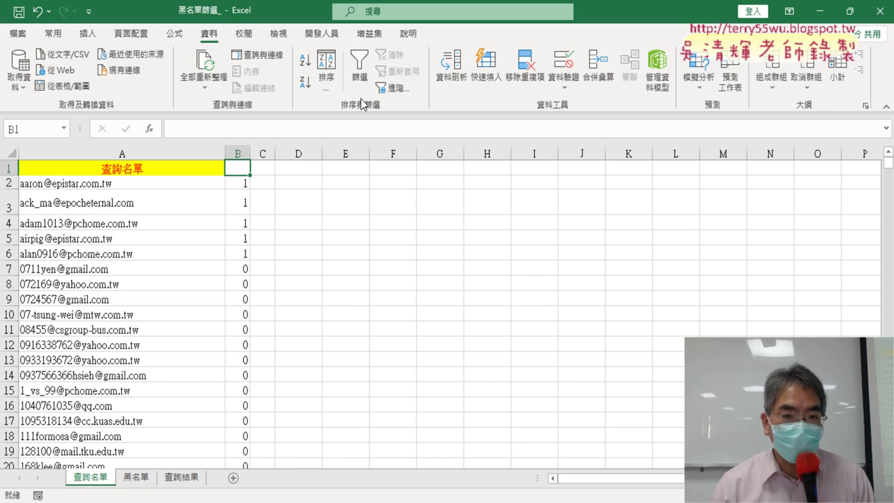
- Re-apply the column B filter keeping only value 1, showing 27 of 999 records
click(360, 77)
click(245, 169)
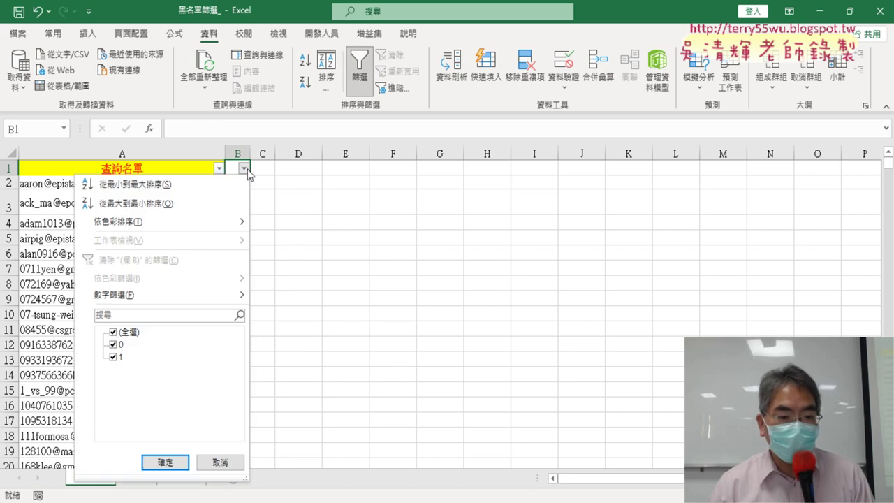
click(113, 332)
click(113, 356)
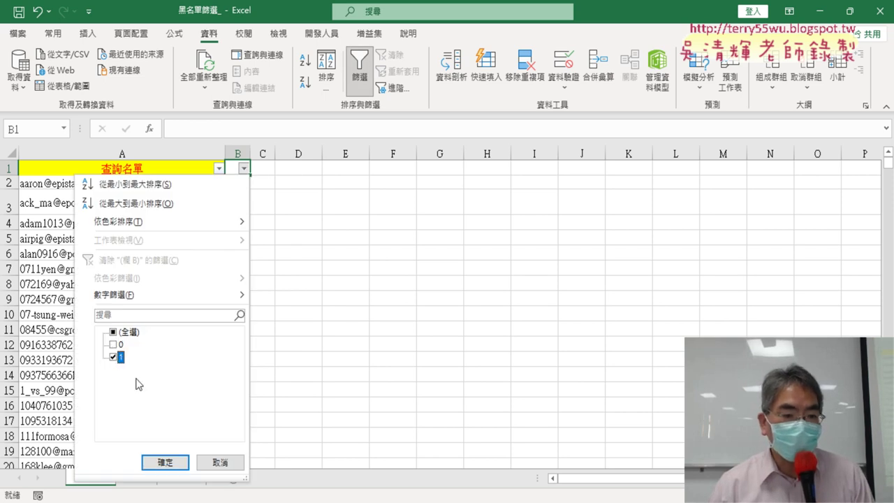
click(165, 462)
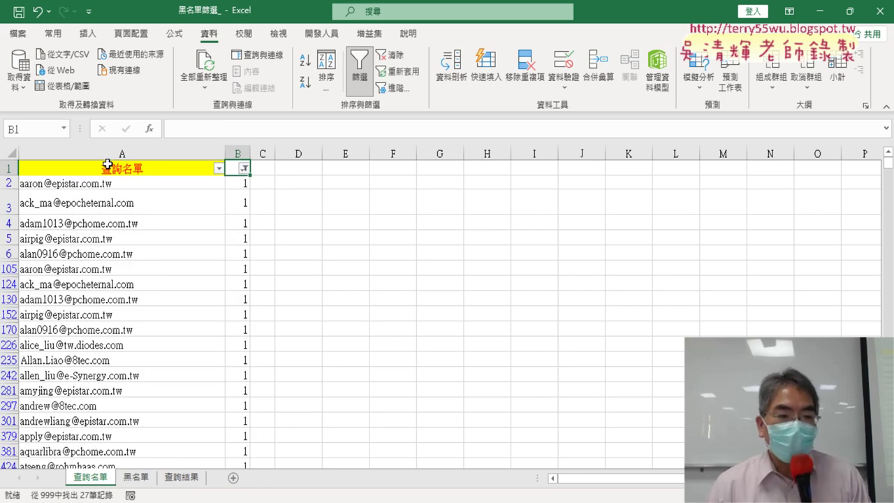
- Copy the filtered 查詢名單 header and its 27 matched emails
click(183, 477)
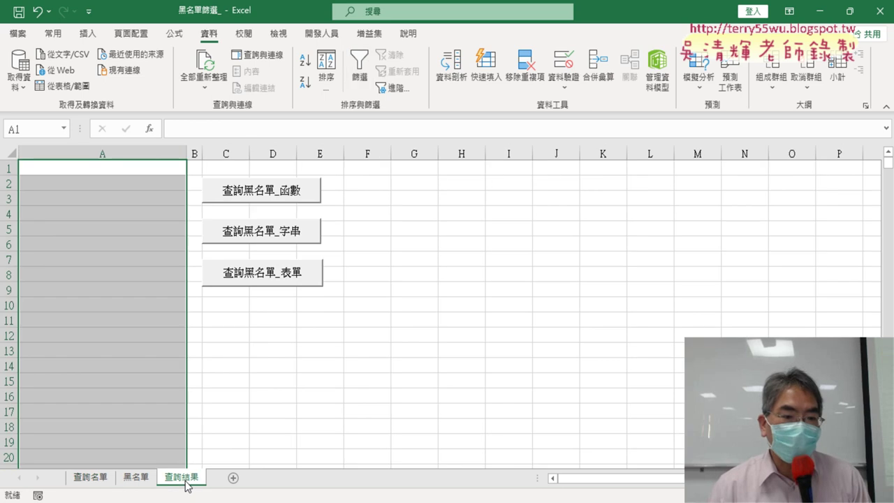
click(96, 482)
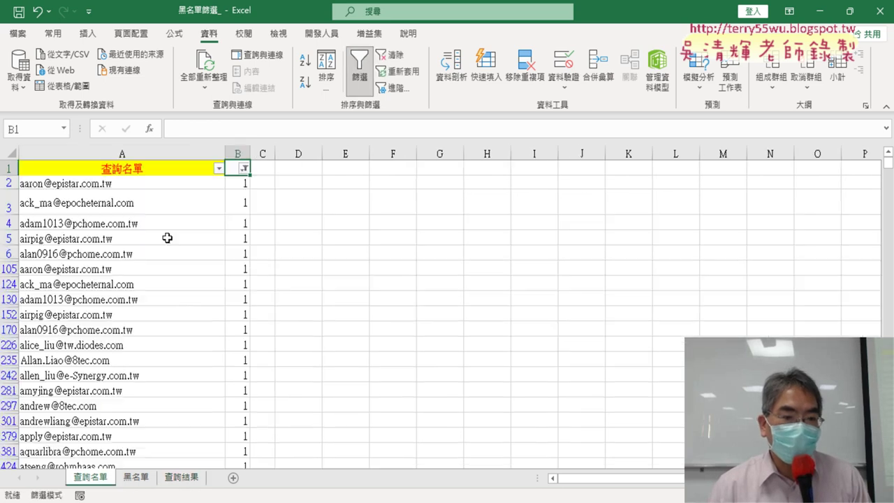
click(151, 171)
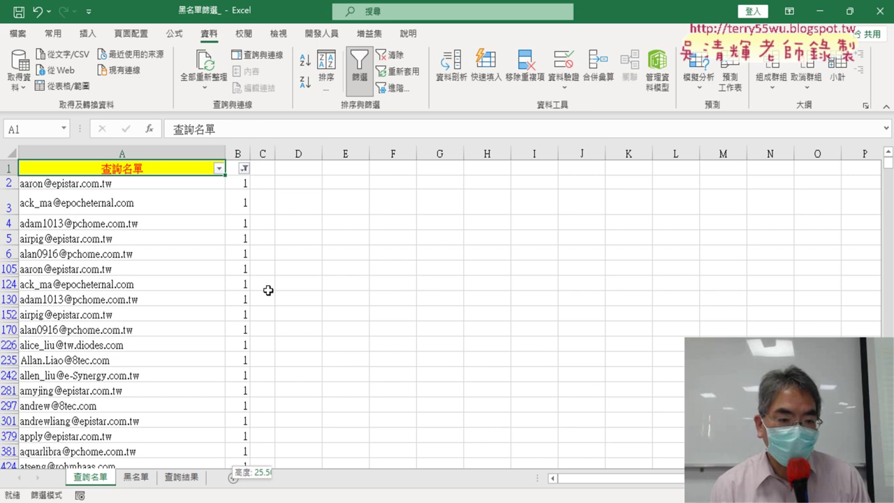
key(ctrl+shift+Down)
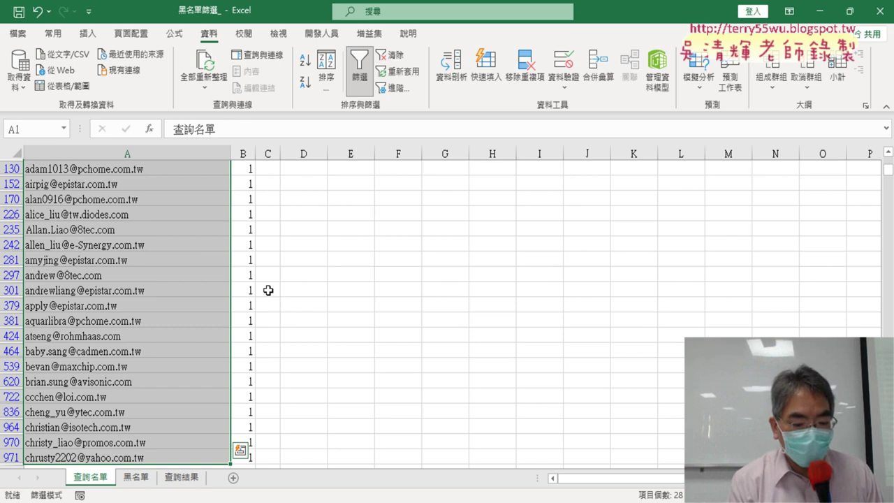
key(ctrl+c)
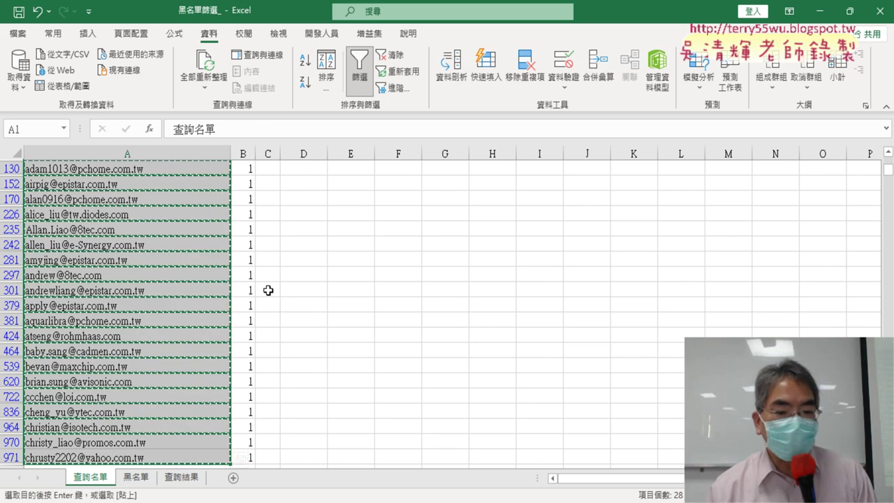
- Paste the copied emails at A1 of 查詢結果, then return to 查詢名單
click(181, 477)
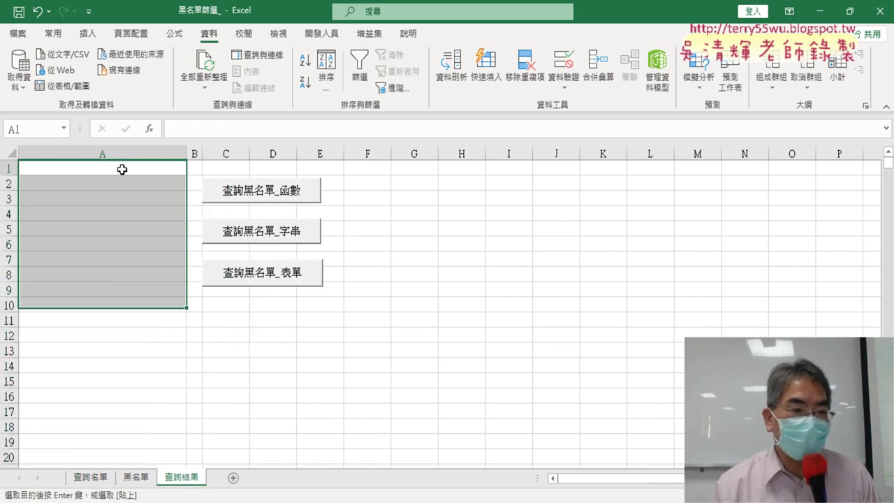
click(122, 170)
key(ctrl+v)
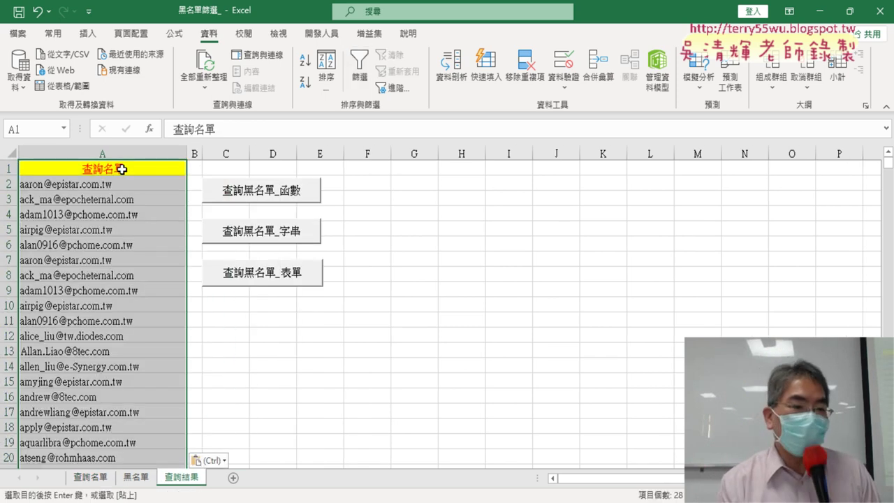
scroll(216, 295, down, 4)
scroll(218, 298, down, 1)
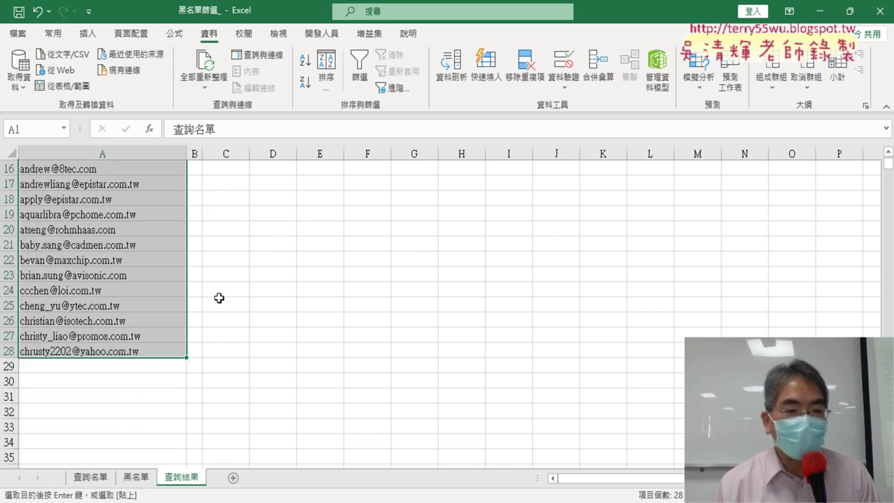
key(ctrl+Page_Up)
key(ctrl+Page_Up)
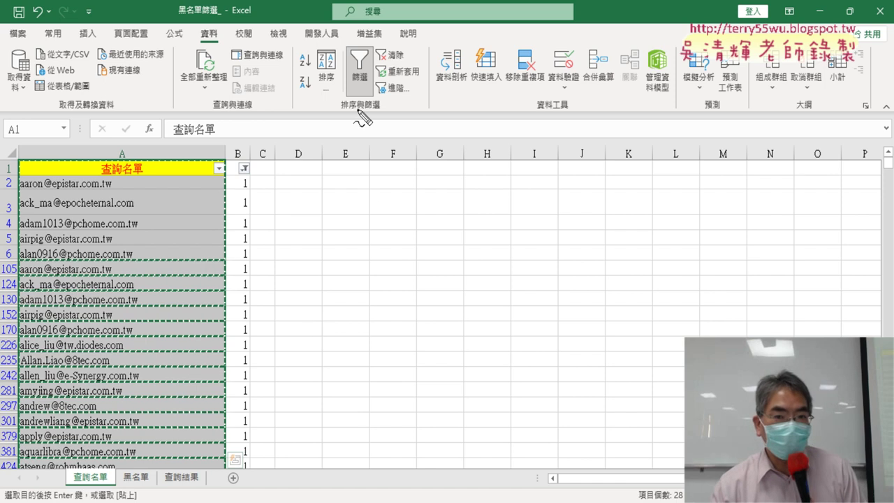
drag(358, 111, 370, 104)
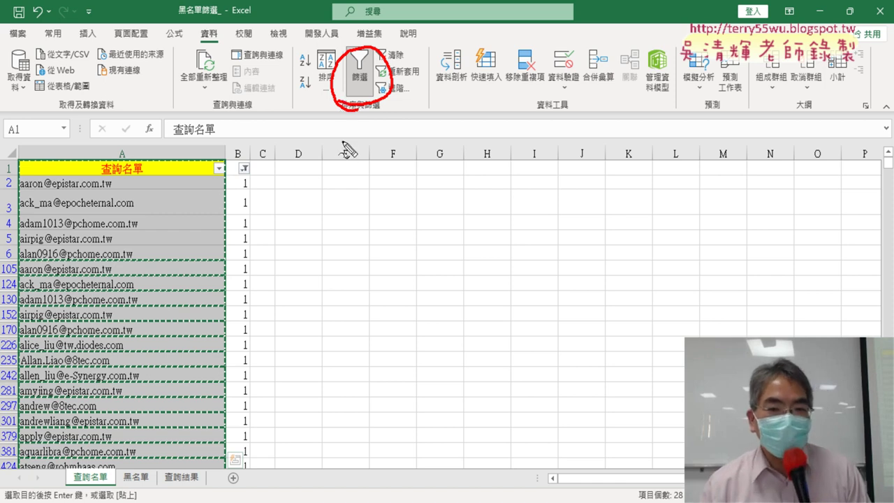
drag(342, 130, 334, 165)
mouse_move(365, 131)
mouse_down()
mouse_move(377, 164)
mouse_move(409, 155)
mouse_up()
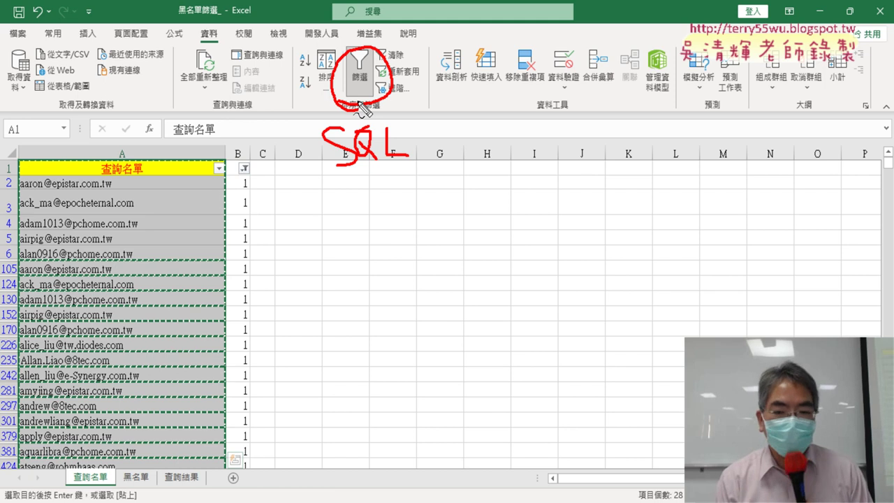
key(Escape)
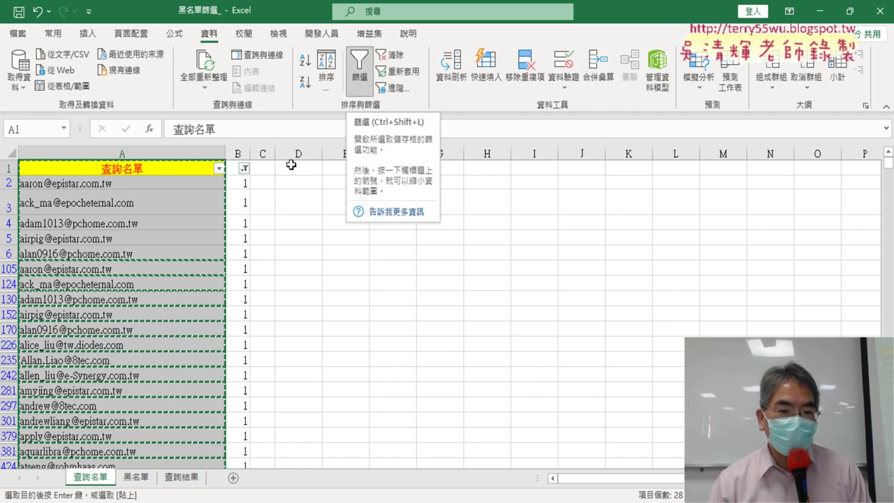
click(145, 171)
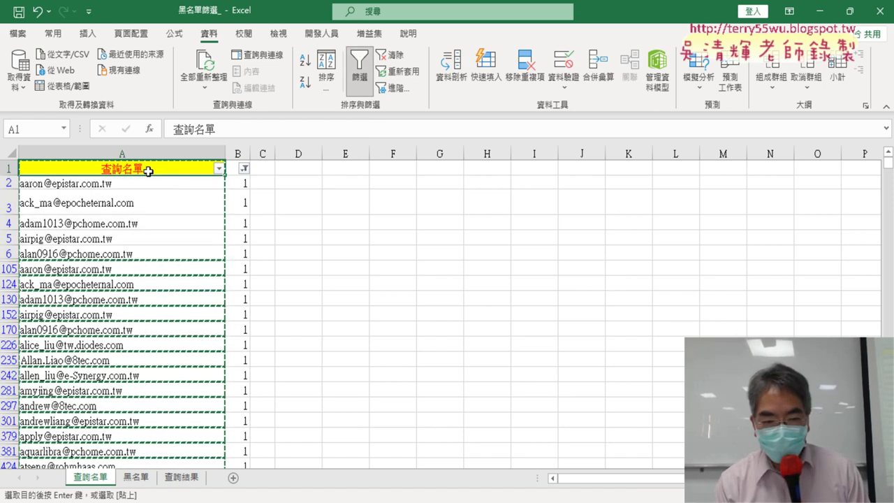
key(ctrl+v)
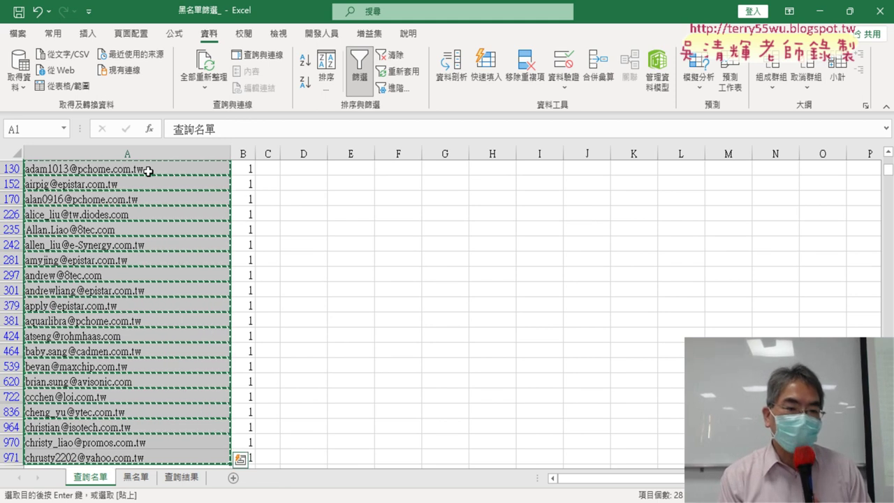
- Review the pasted emails in 查詢結果, then turn off the 查詢名單 filter to show all emails with their 1 and 0 counts
click(189, 479)
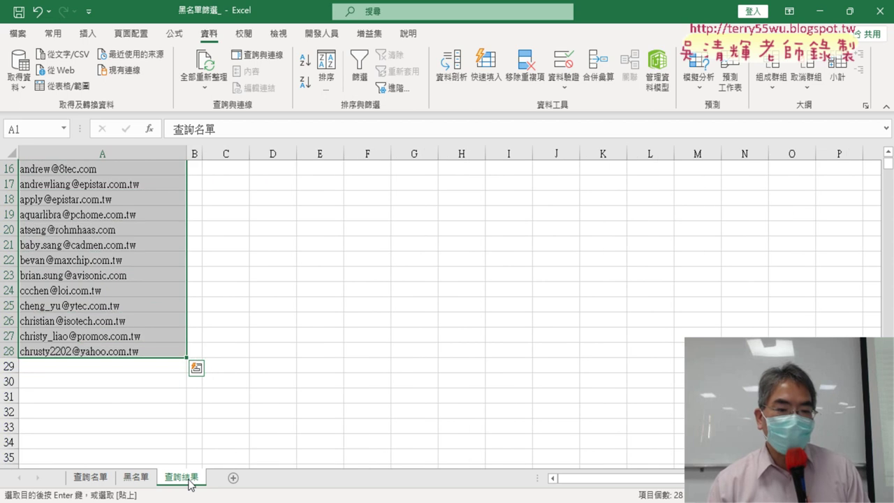
click(91, 478)
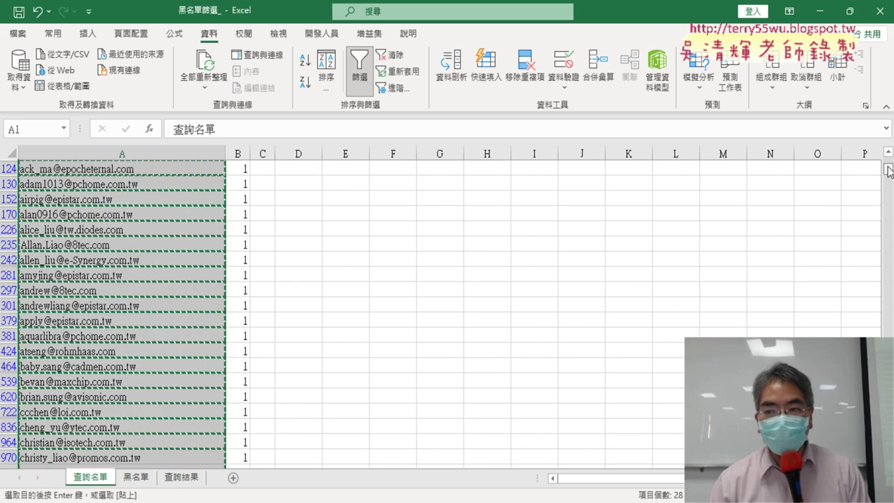
scroll(887, 173, up, 3)
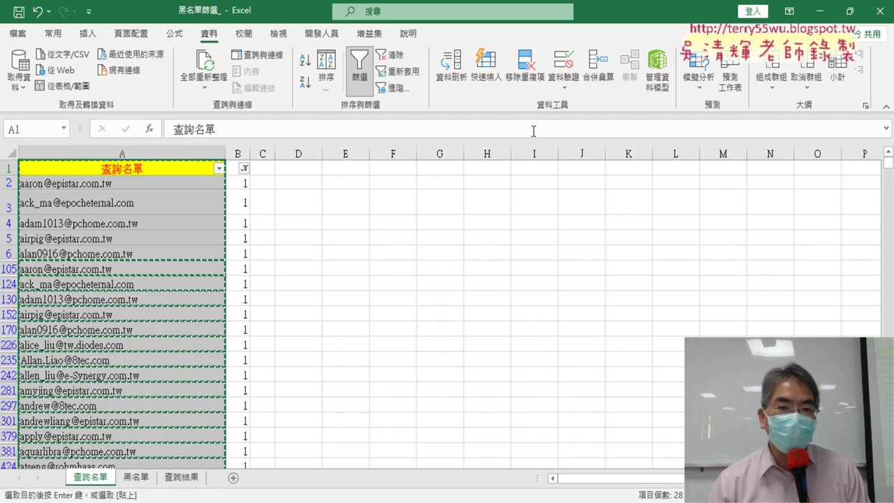
click(362, 78)
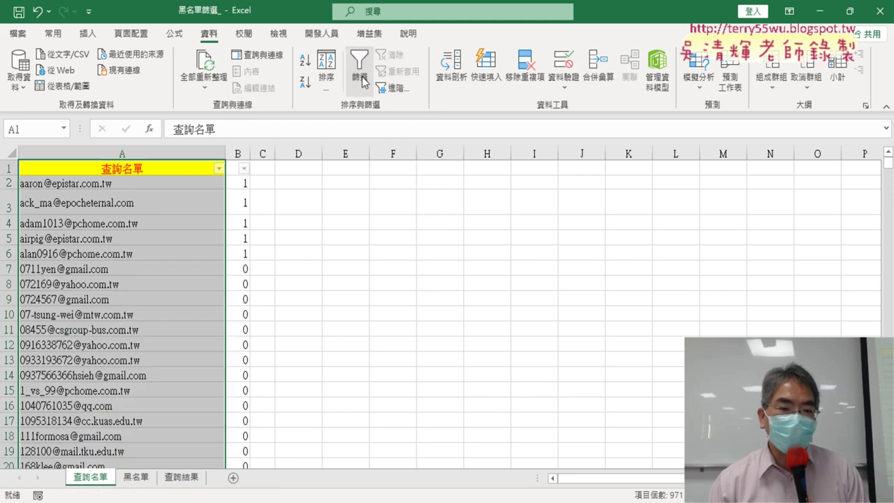
click(315, 309)
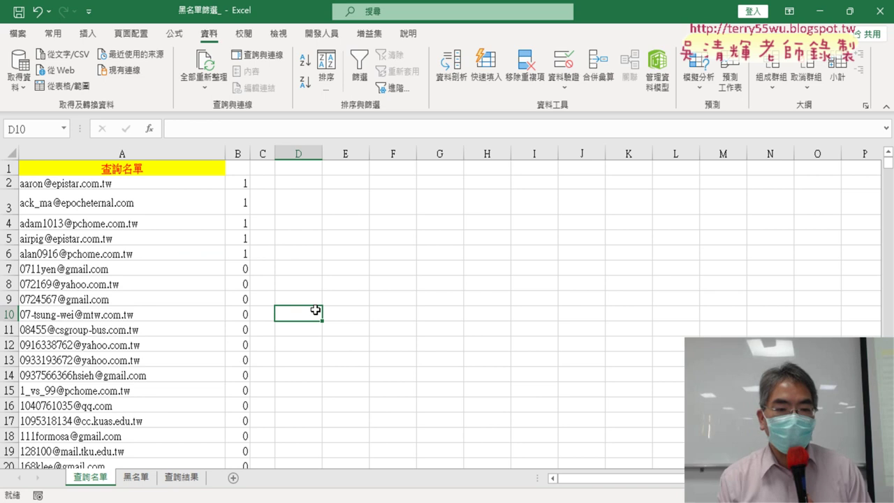
- Review B2's COUNTIF arguments: range 黑名單!A$2:A$22223, criteria A2, result 1
click(238, 183)
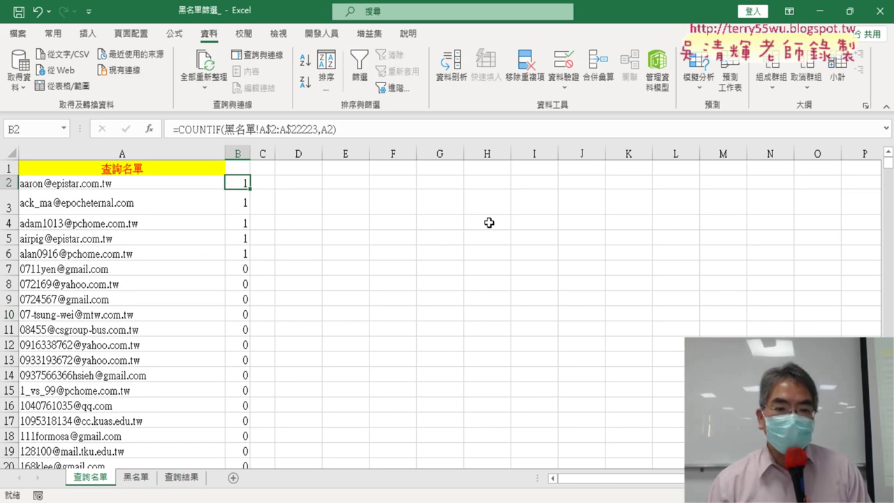
click(203, 131)
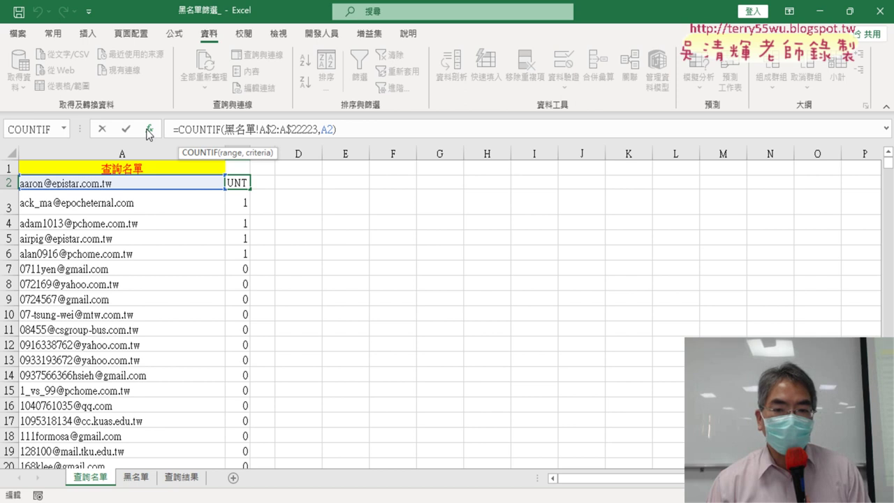
click(148, 130)
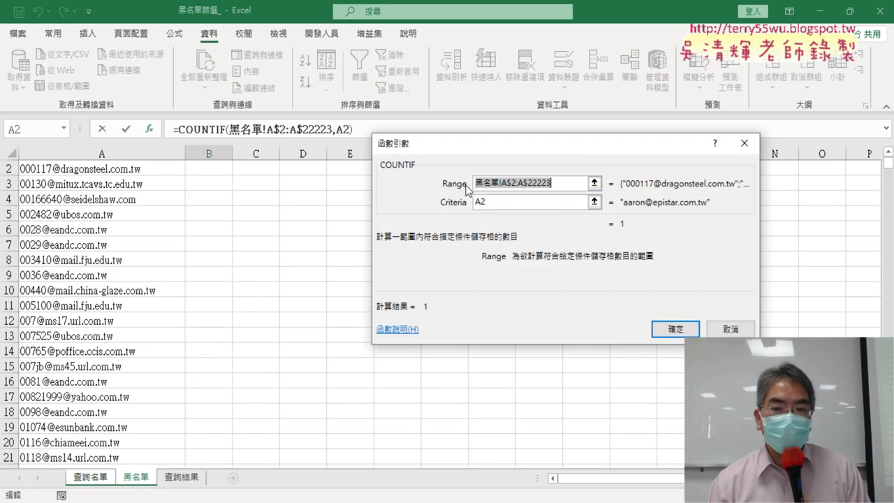
click(489, 203)
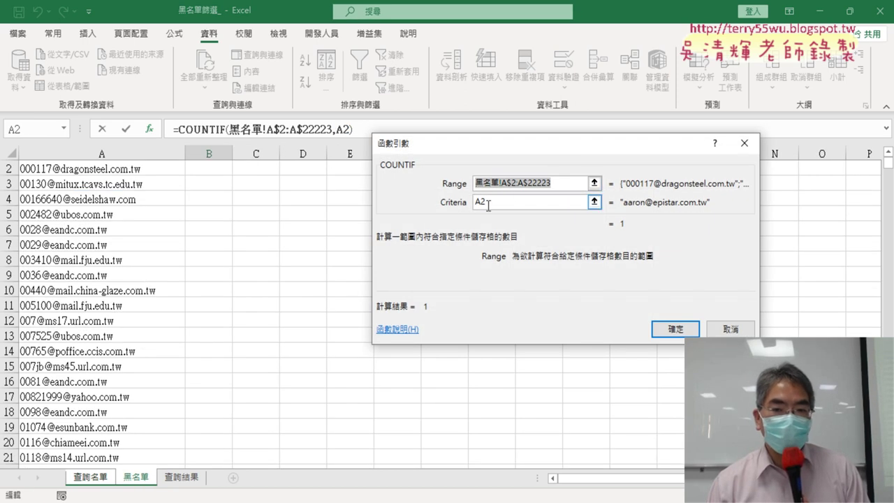
click(508, 182)
click(506, 183)
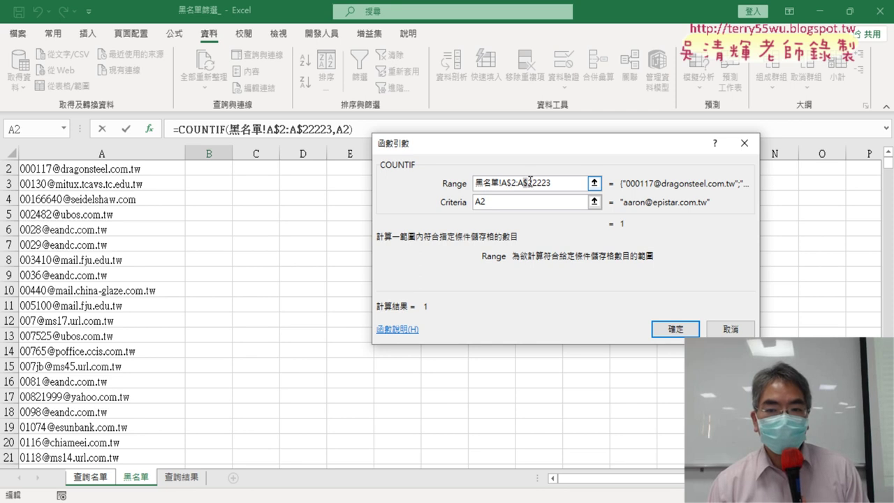
click(491, 203)
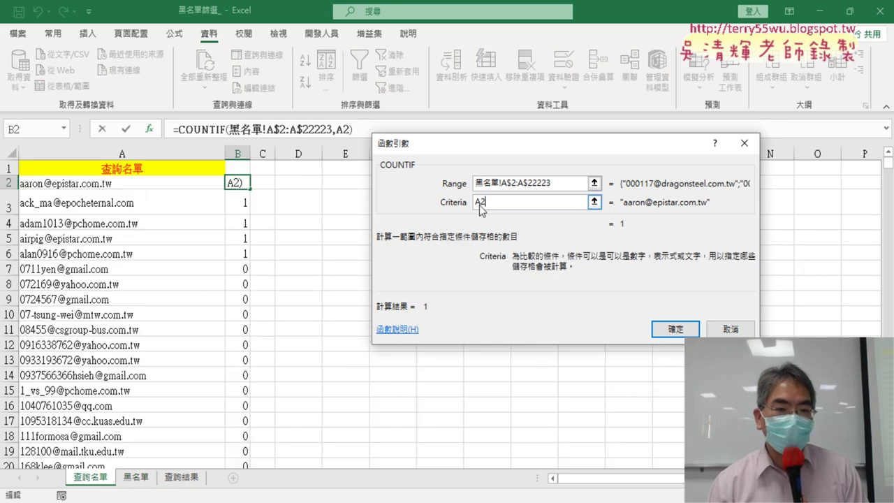